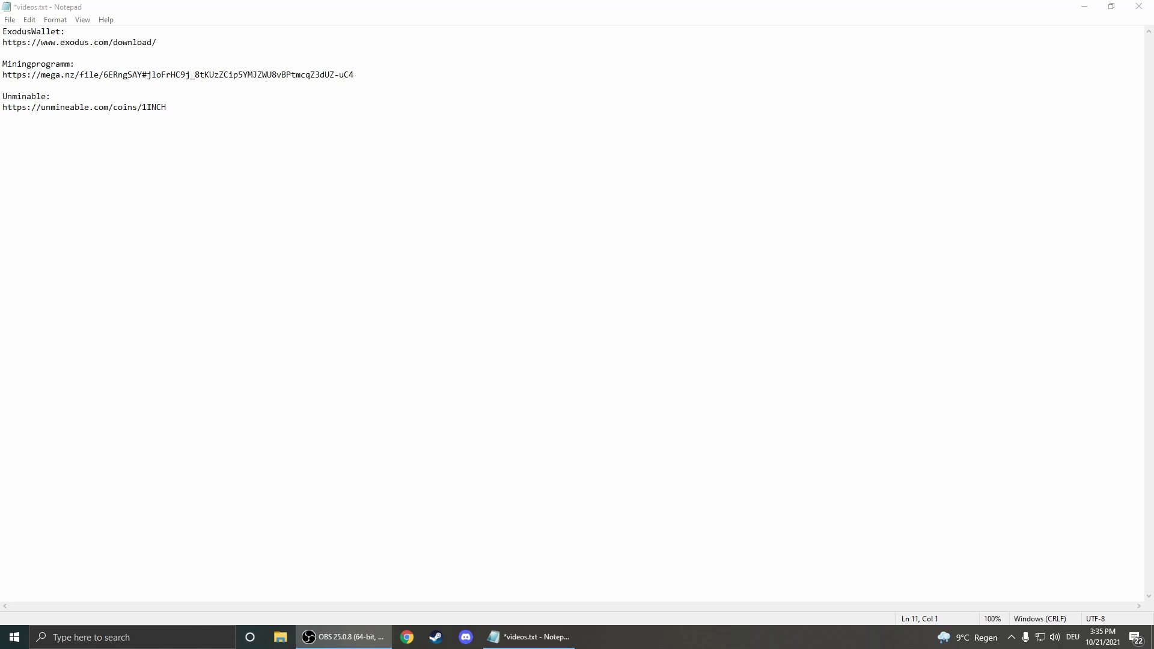
# Copy the Exodus download link from the notes, open it in Chrome under the first profile, and choose the Exodus 21.10.11 desktop download
pyautogui.click(189, 42)
pyautogui.moveTo(188, 42); pyautogui.dragTo(2, 44)
pyautogui.hotkey('ctrl', 'c')
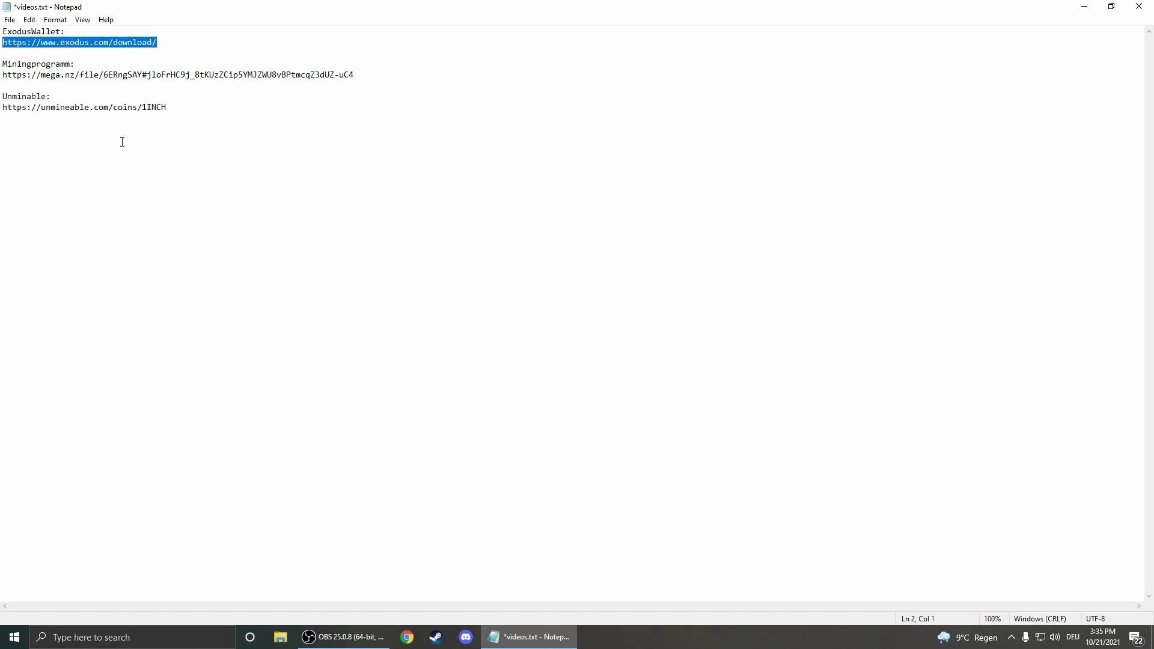
pyautogui.click(407, 638)
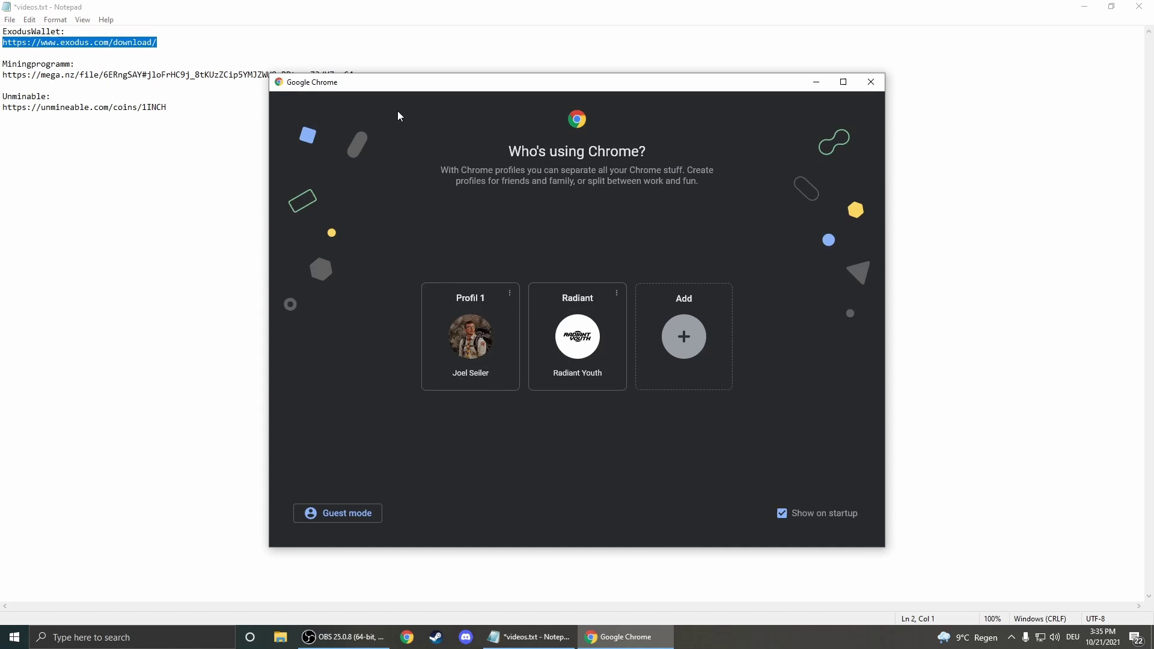
pyautogui.click(445, 310)
pyautogui.hotkey('ctrl', 'v')
pyautogui.press('Return')
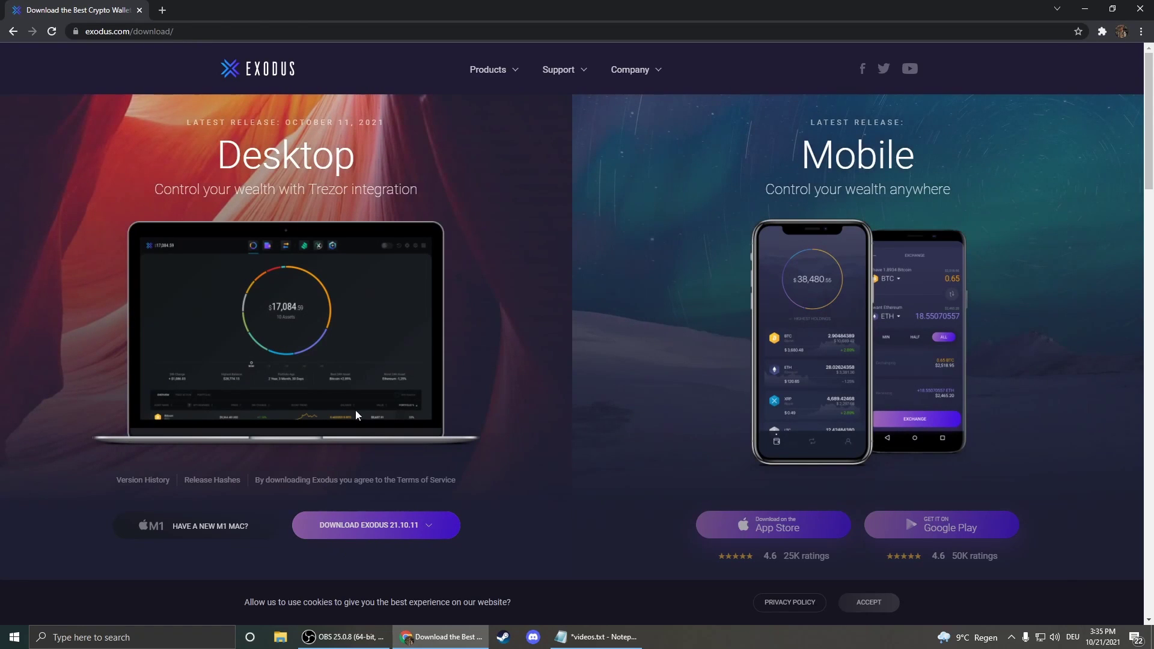
pyautogui.click(397, 533)
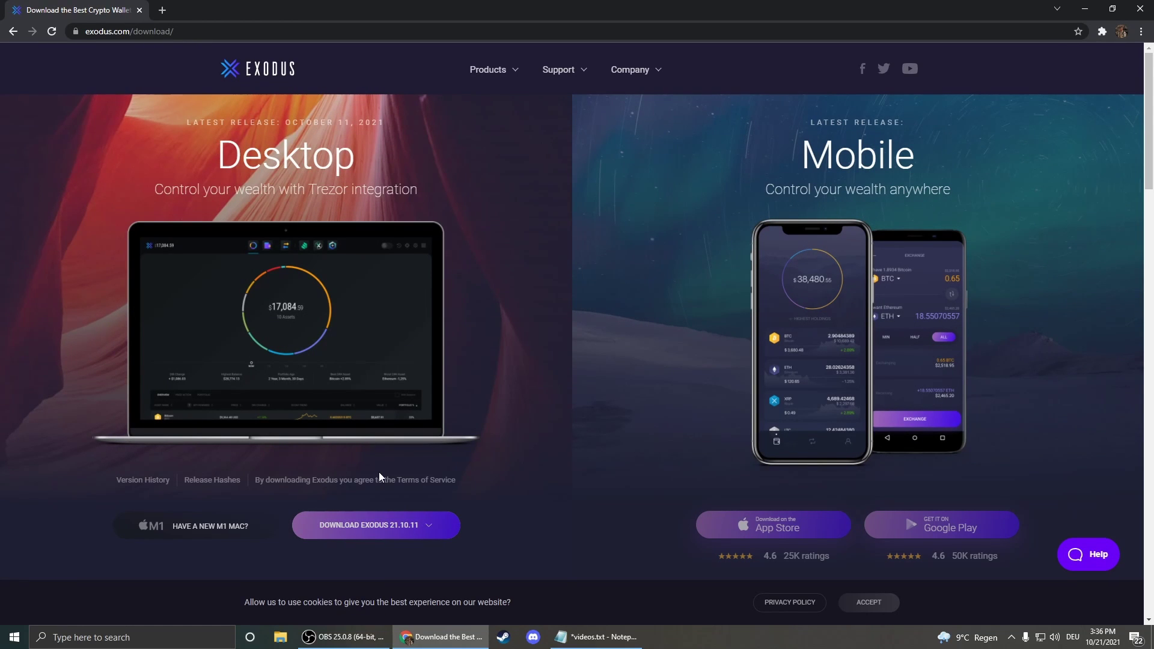
# Launch the installed Exodus wallet, unlock it with the wallet password, and postpone the offered update
pyautogui.press('super')
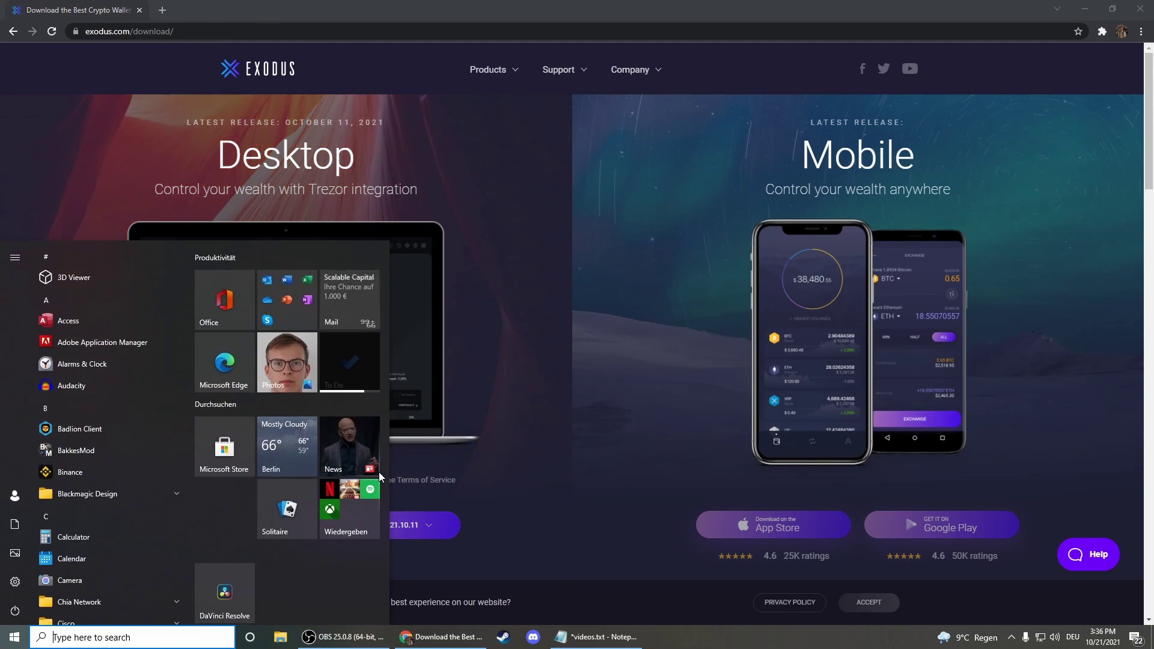
pyautogui.write('e')
pyautogui.press('Return')
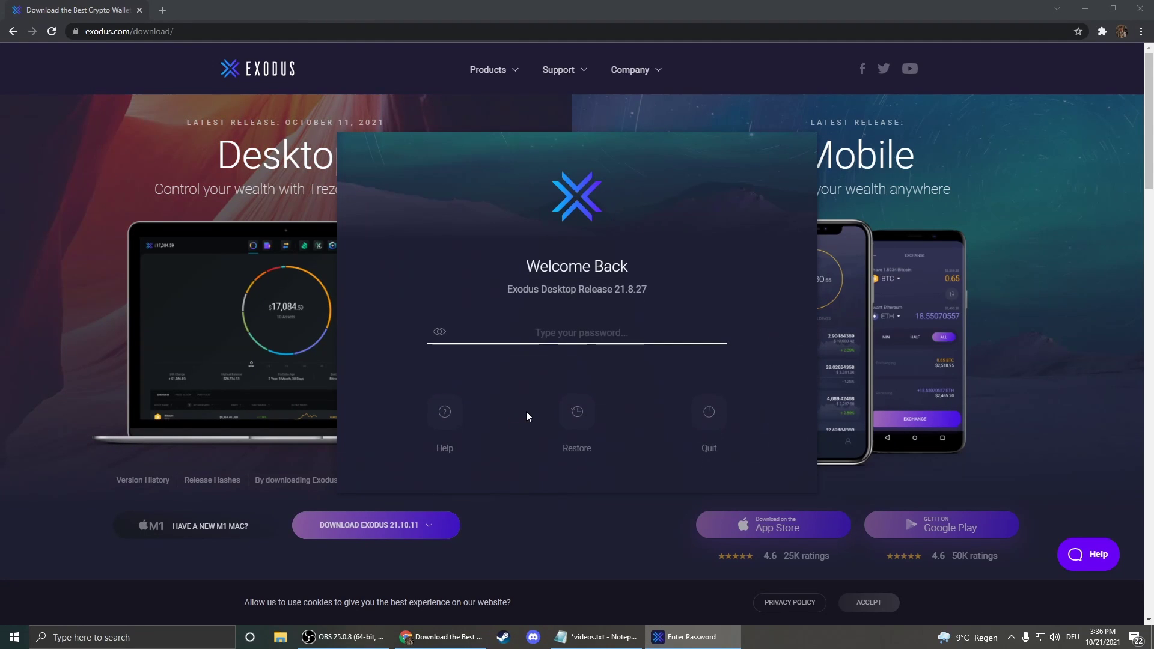
pyautogui.write('aaaaaaa')
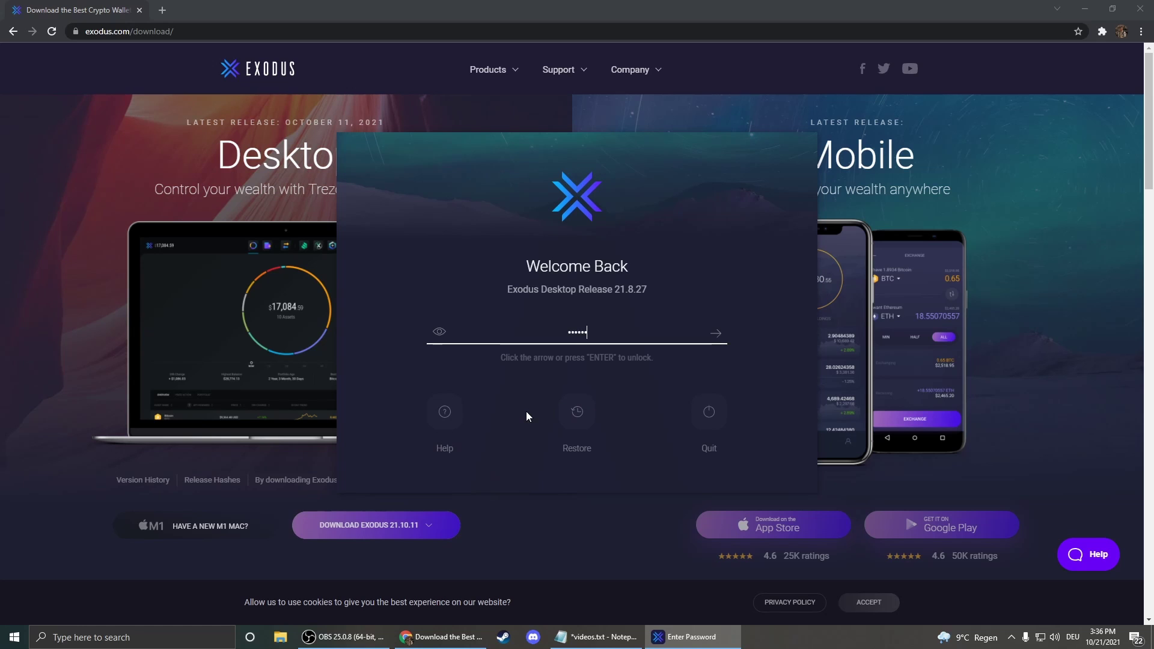
pyautogui.press('Return')
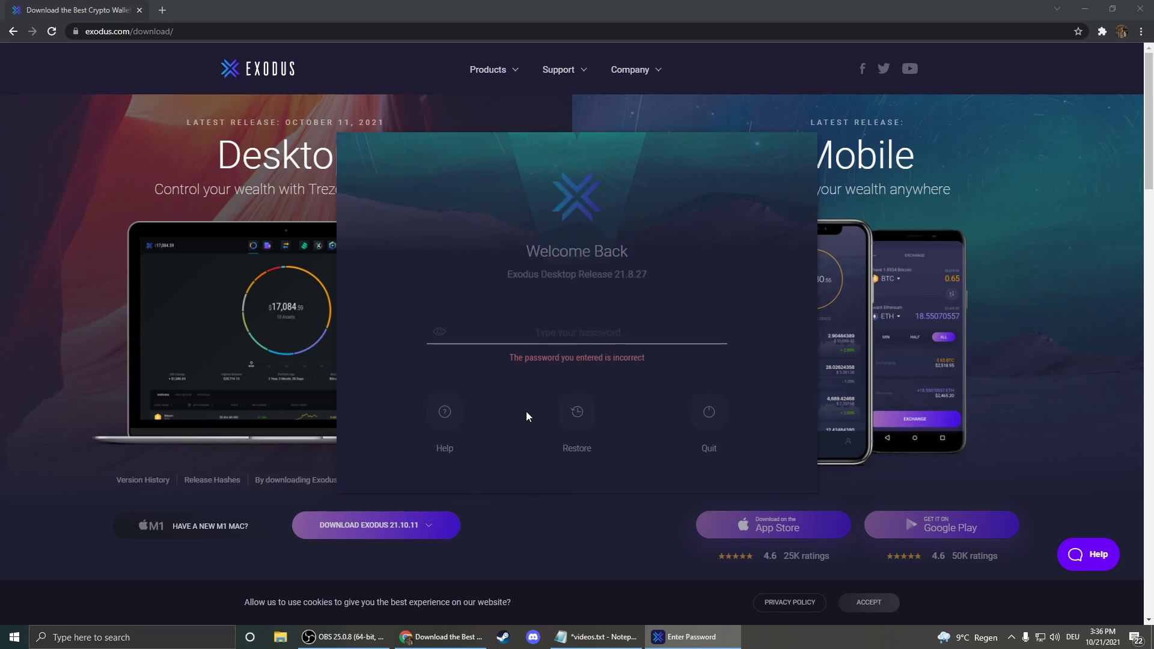
pyautogui.click(551, 342)
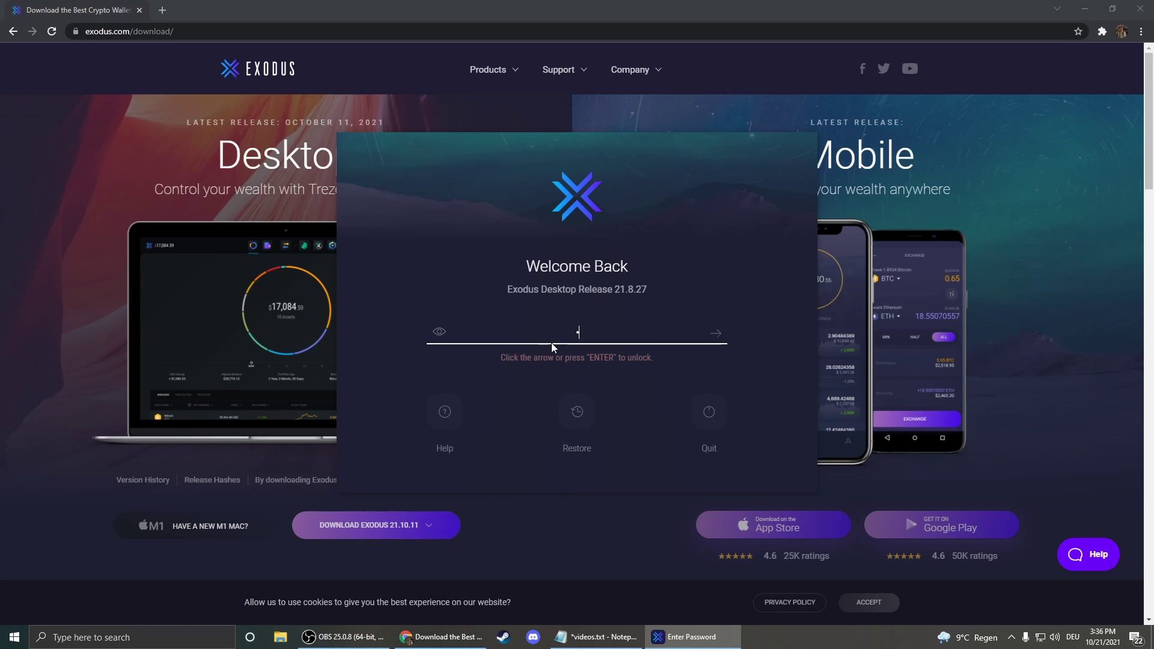
pyautogui.write('•••••••••')
pyautogui.press('Return')
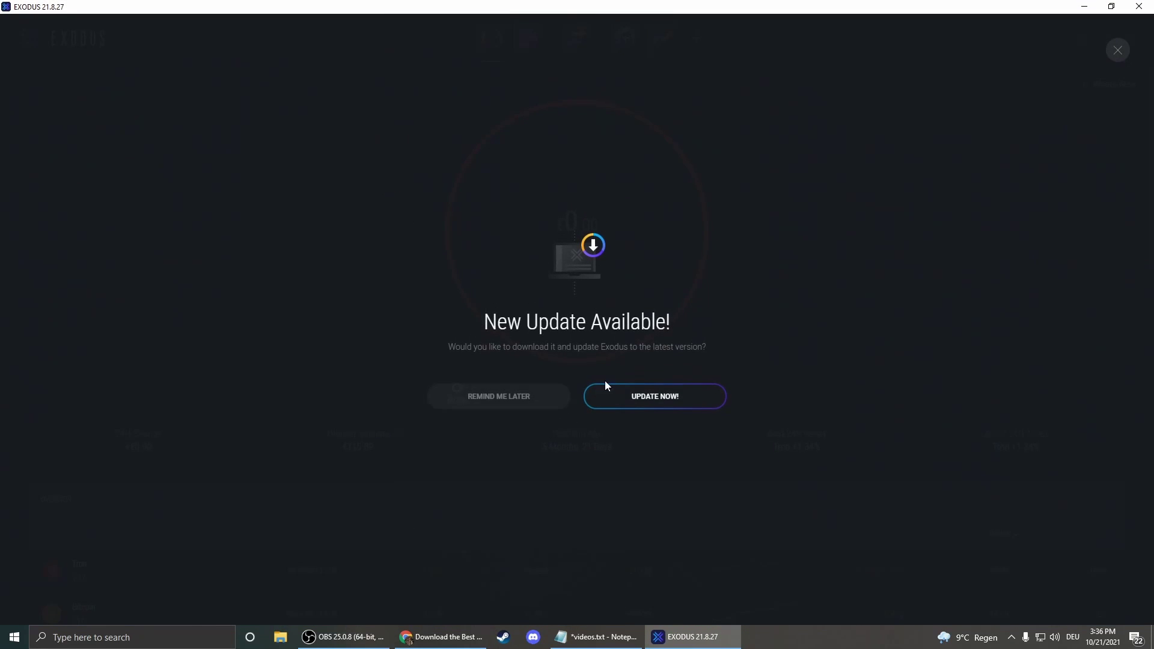
pyautogui.click(528, 403)
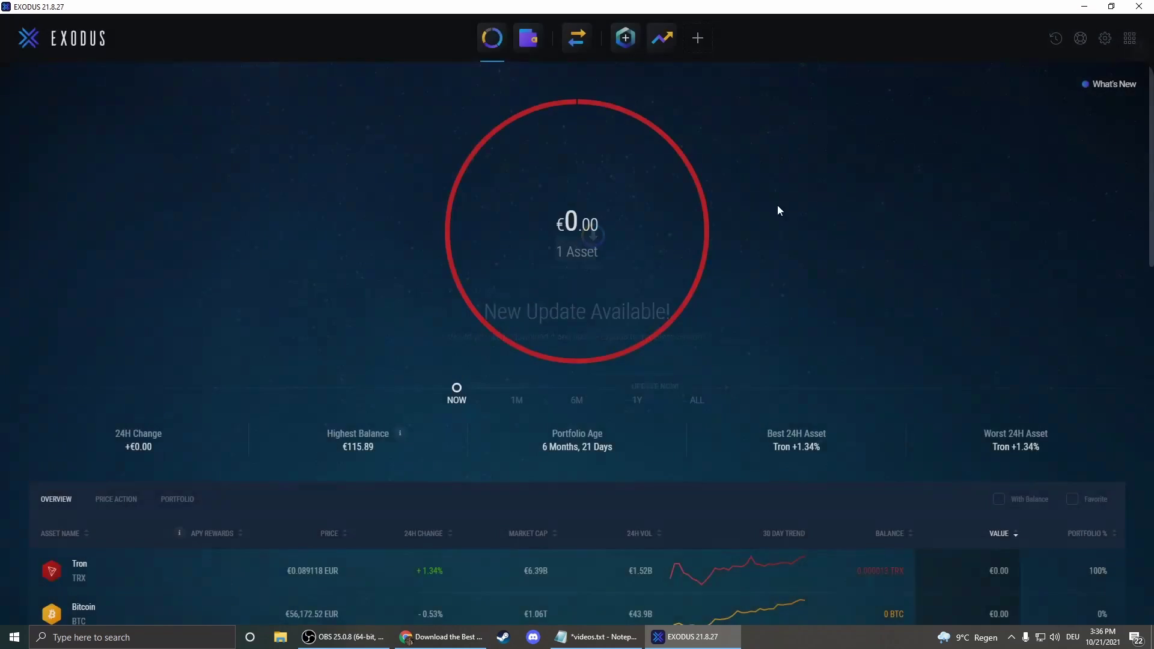
# Find the 1inch asset in the Exodus wallet and copy its receiving address
pyautogui.click(532, 55)
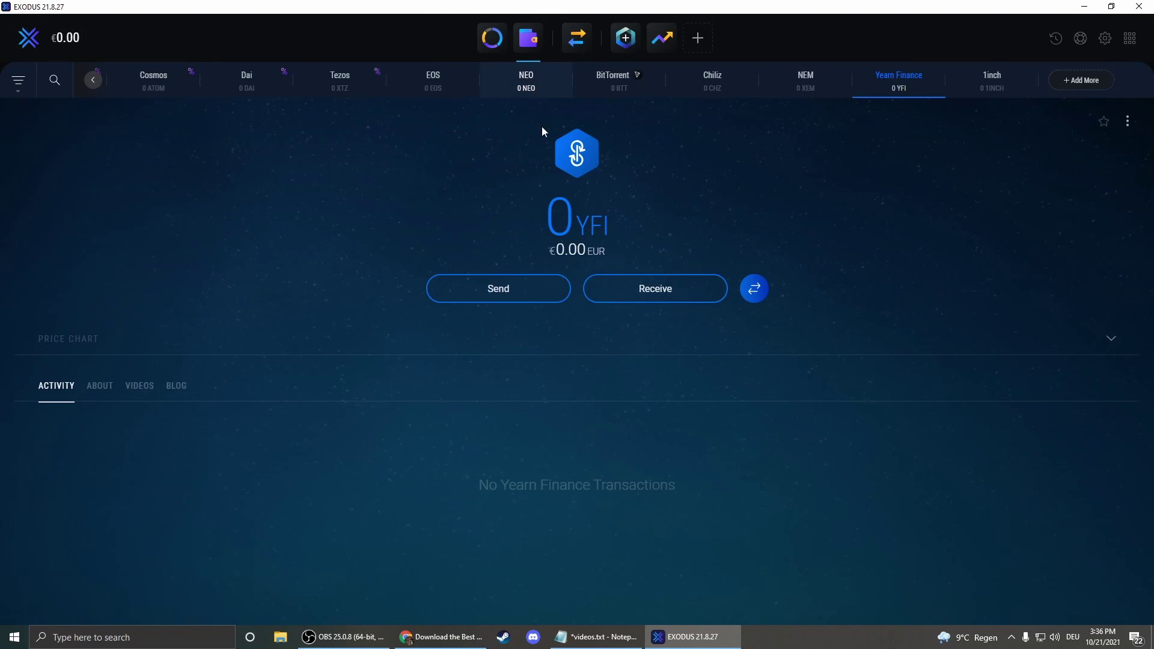
pyautogui.click(54, 83)
pyautogui.write('1')
pyautogui.click(224, 83)
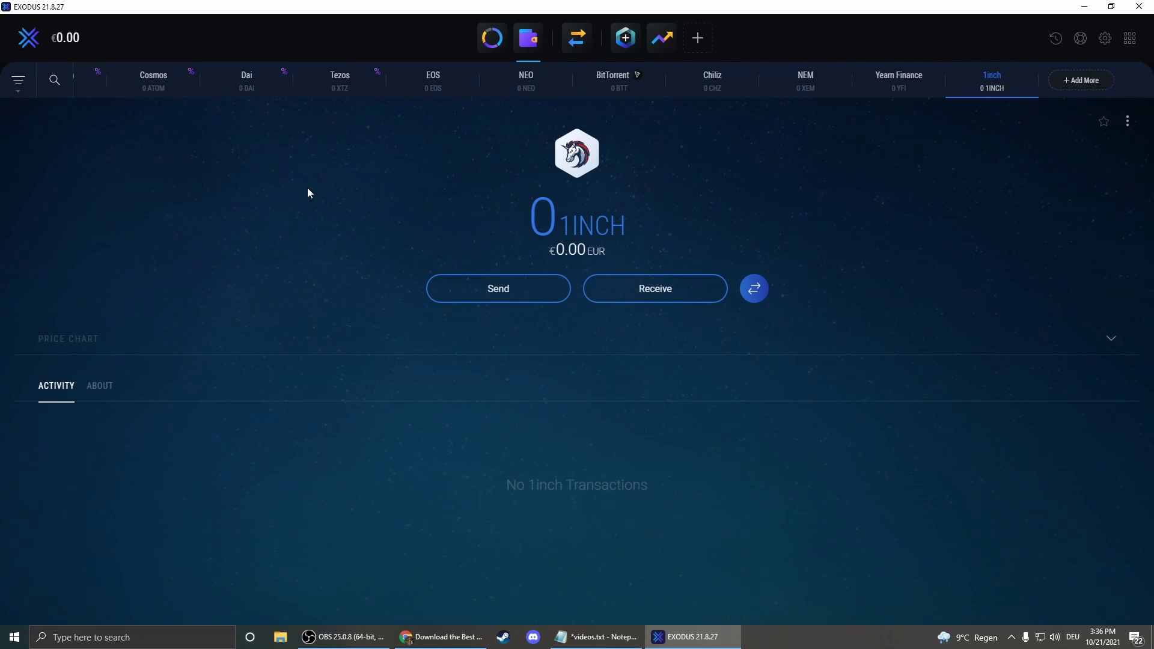
pyautogui.click(668, 288)
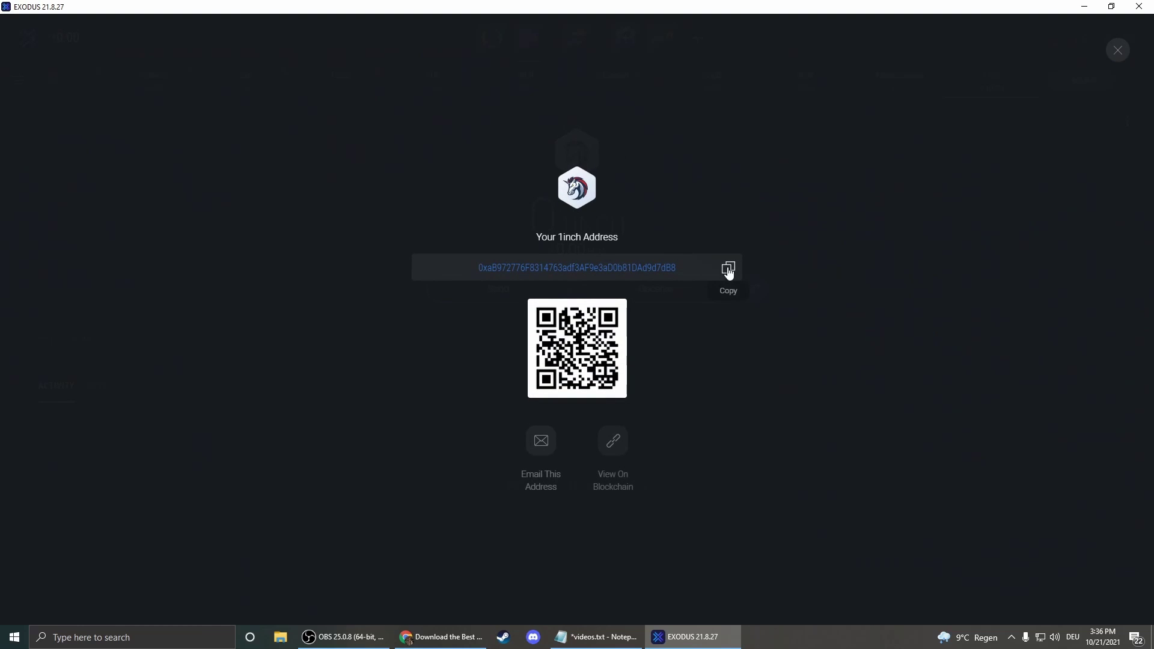
pyautogui.click(728, 272)
# Switch to videos.txt in Notepad and paste the wallet address on its own line below the Exodus download link, followed by a blank line
pyautogui.click(597, 637)
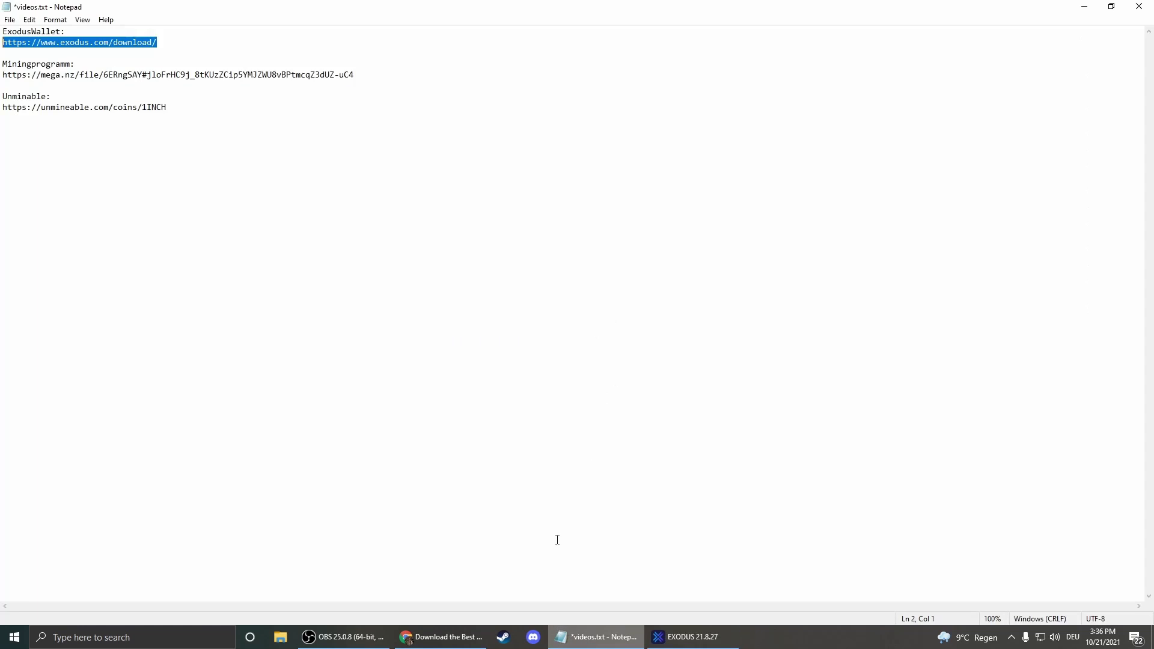
pyautogui.click(178, 53)
pyautogui.hotkey('ctrl', 'v')
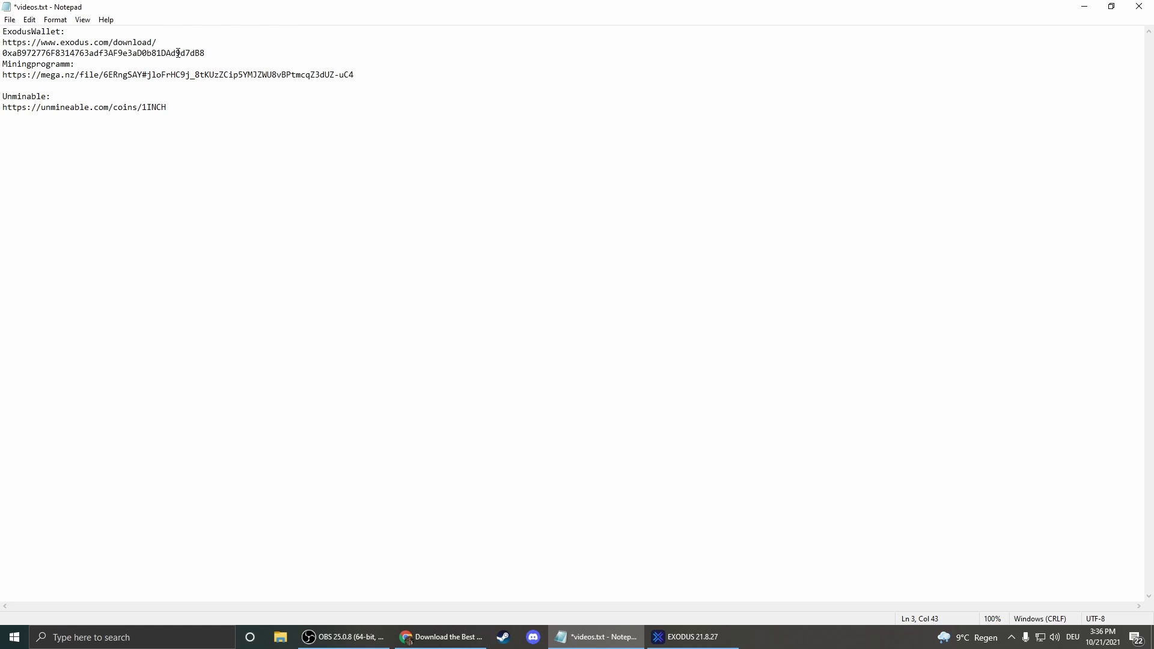
pyautogui.press('Return')
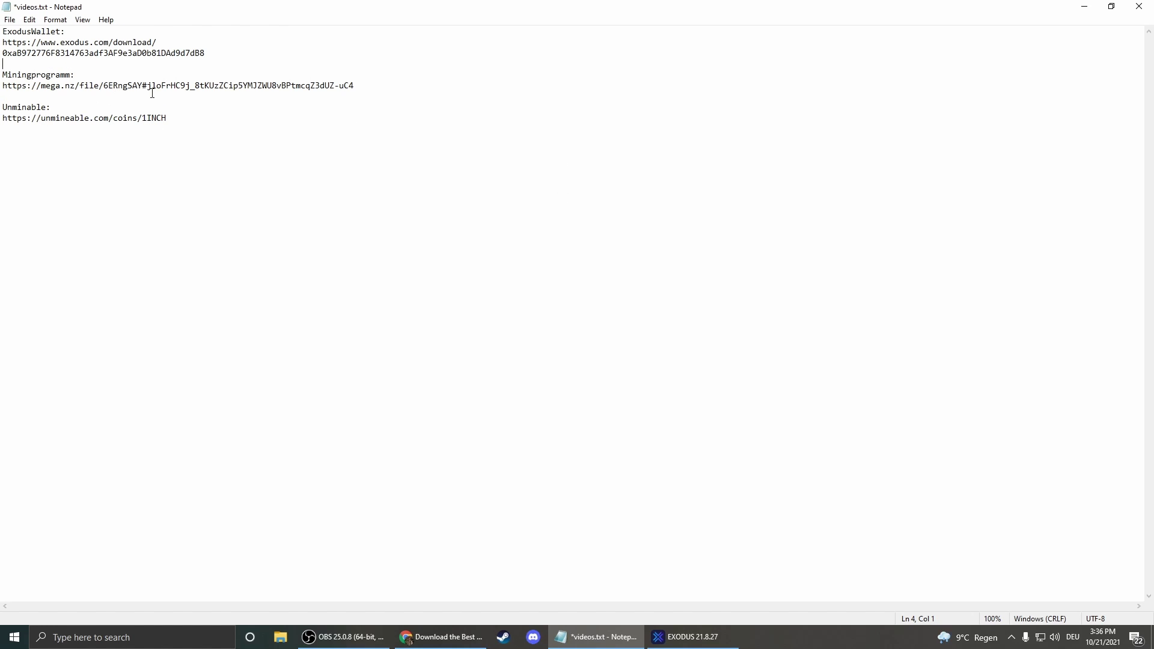
# Open the Miningprogramm MEGA link from the notes in a new Chrome tab and download 1inch.zip
pyautogui.moveTo(398, 84); pyautogui.dragTo(74, 85)
pyautogui.click(3, 93)
pyautogui.moveTo(3, 93); pyautogui.dragTo(3, 88)
pyautogui.click(461, 638)
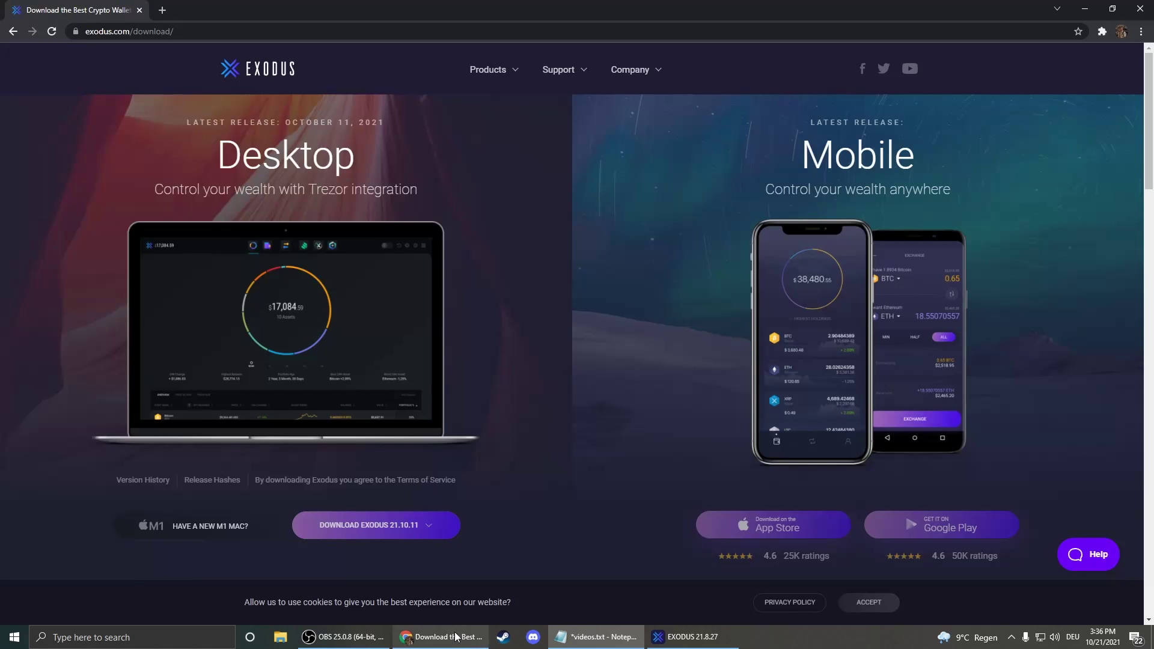
pyautogui.click(163, 10)
pyautogui.hotkey('ctrl', 'v')
pyautogui.press('Return')
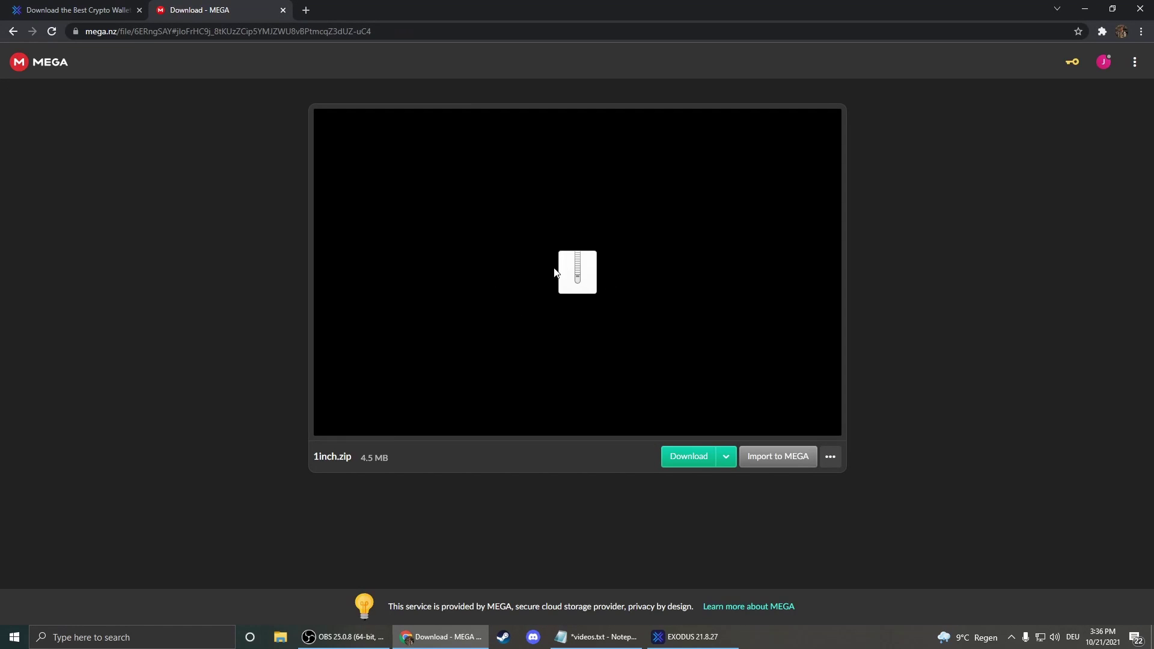
pyautogui.click(685, 457)
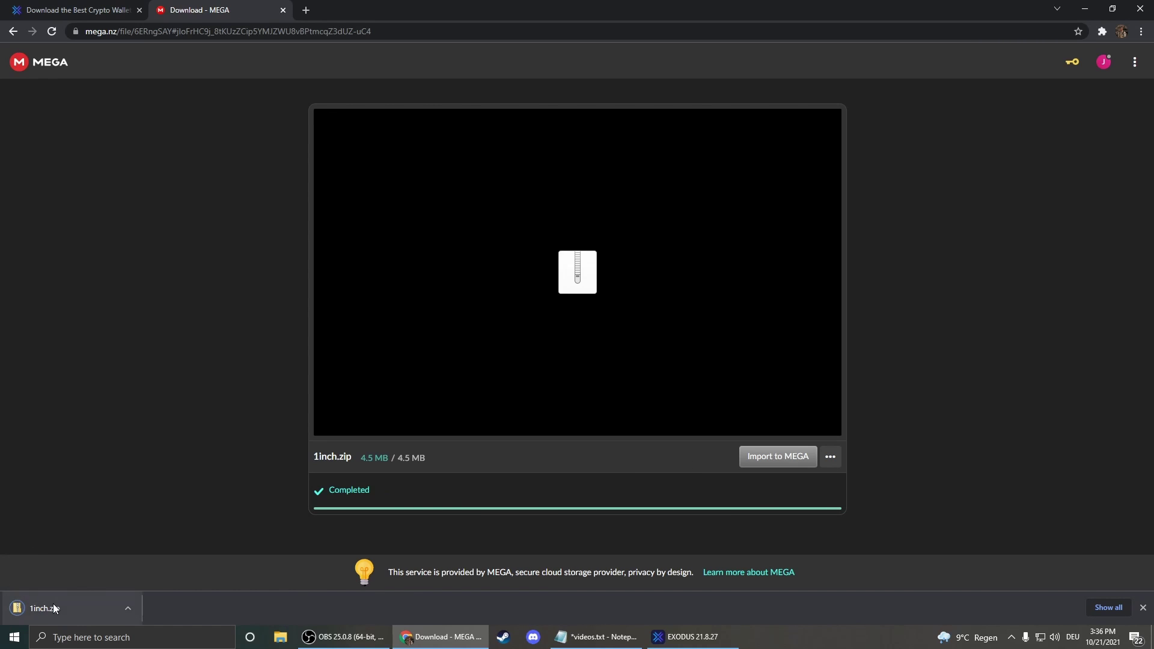
# Extract 1inch.zip in the Downloads folder and open the extracted 1inch folder
pyautogui.click(53, 605)
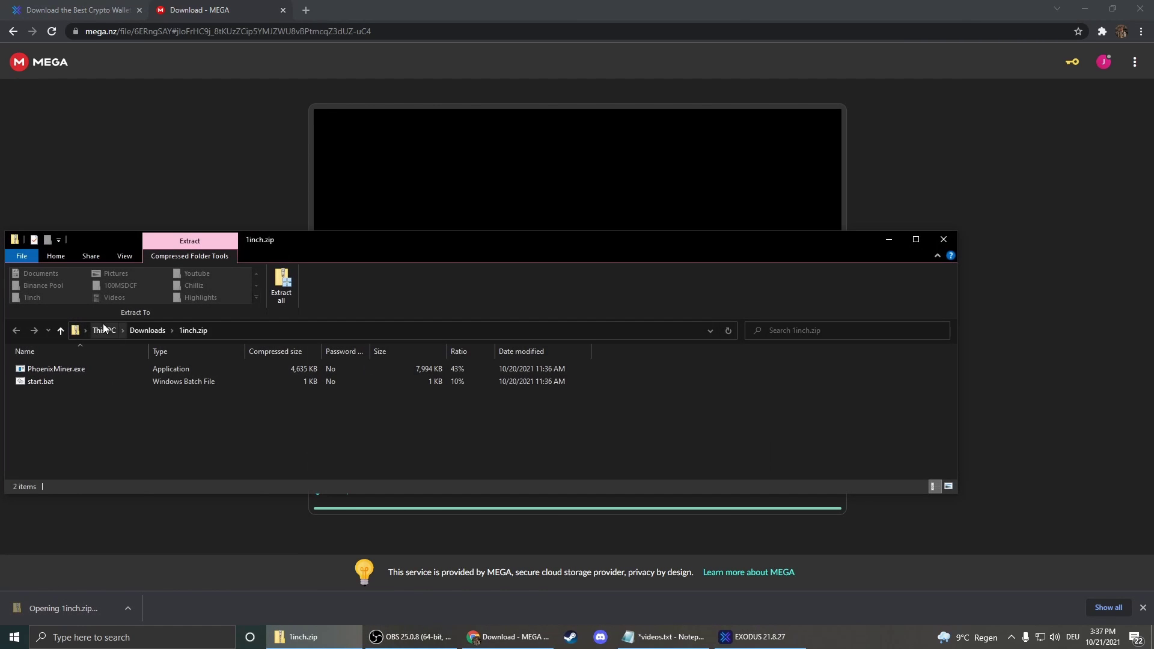
pyautogui.click(148, 331)
pyautogui.rightClick(42, 396)
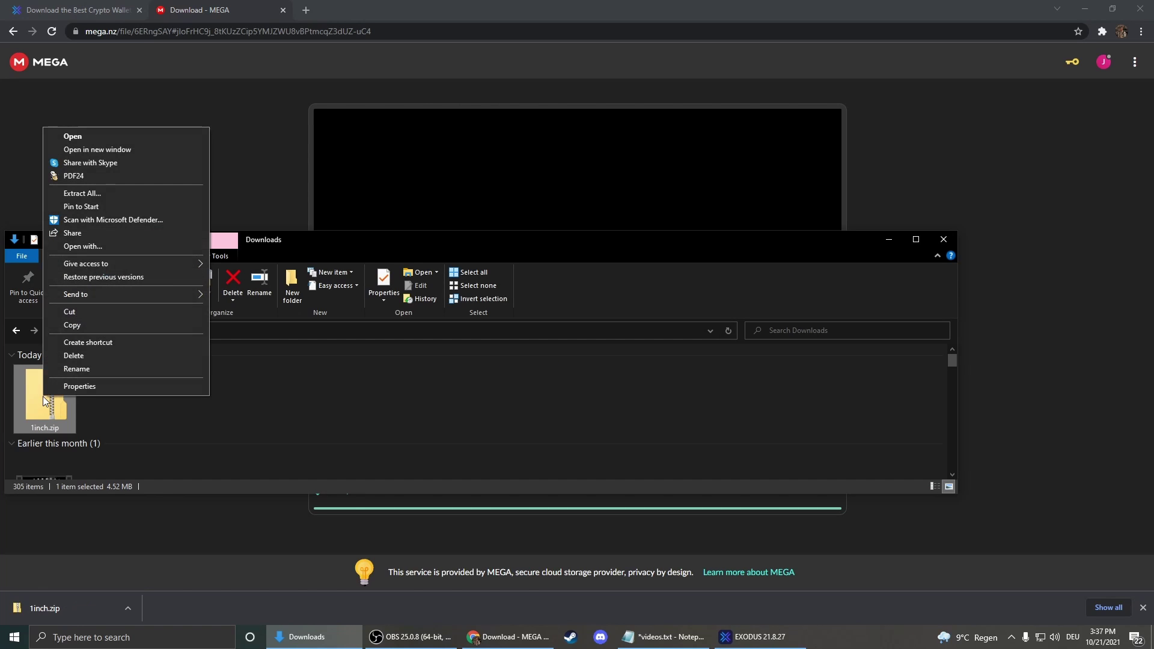
pyautogui.click(93, 194)
pyautogui.click(685, 432)
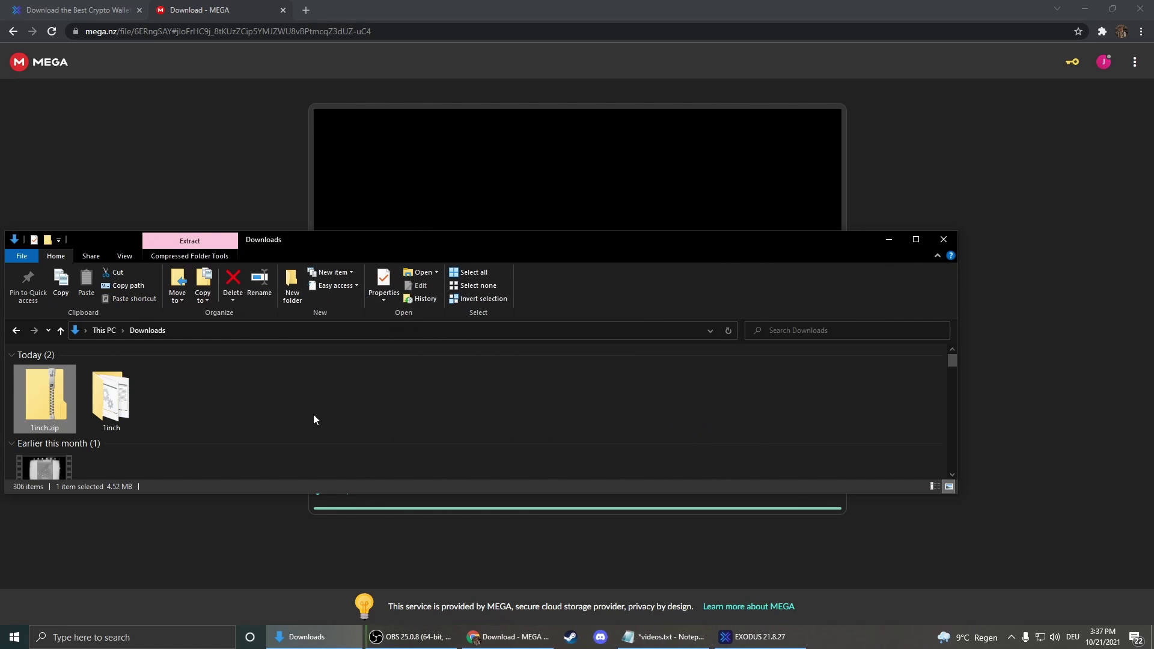
pyautogui.doubleClick(126, 410)
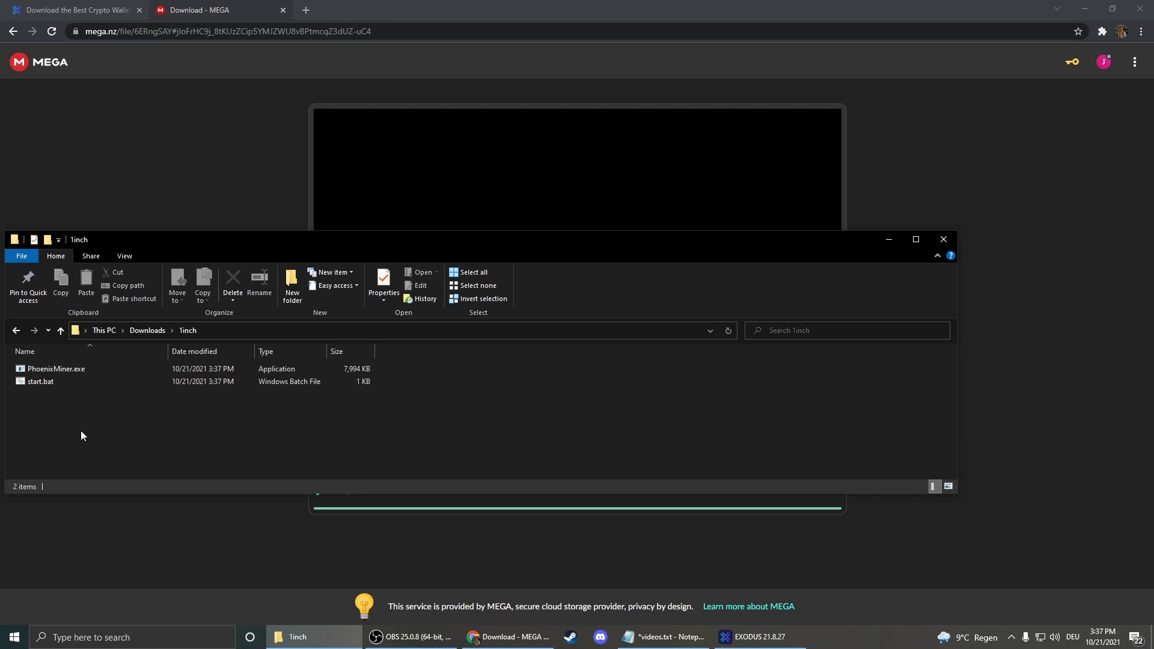
# Open start.bat in Notepad for editing, allowing it through the SmartScreen prompt
pyautogui.rightClick(56, 383)
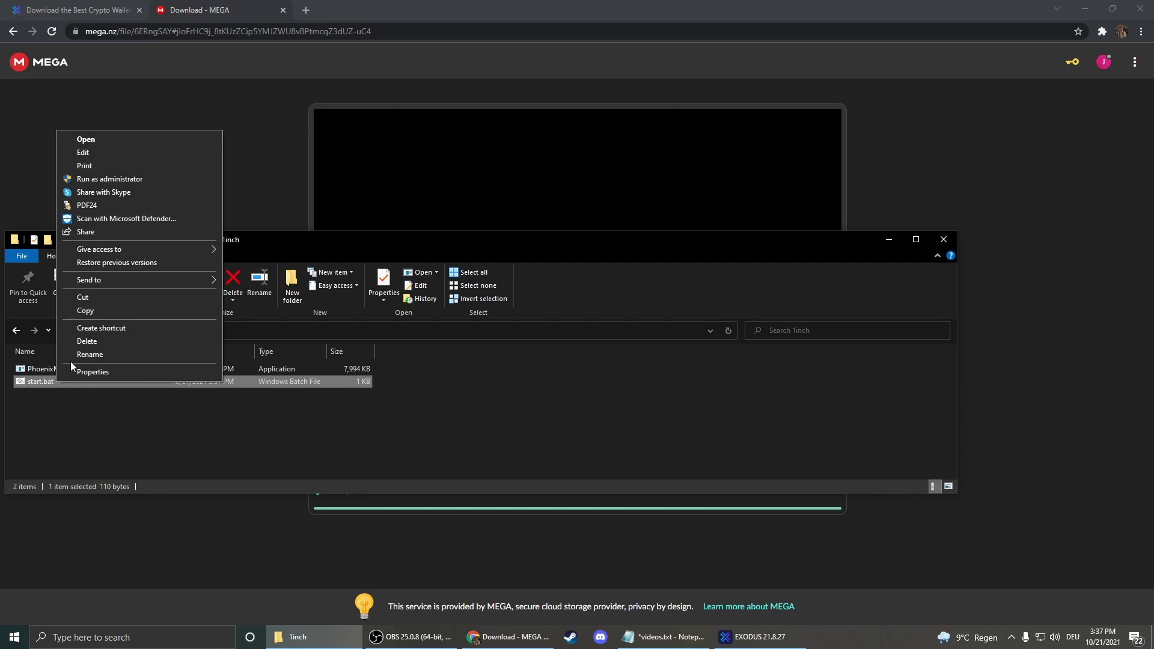
pyautogui.click(98, 140)
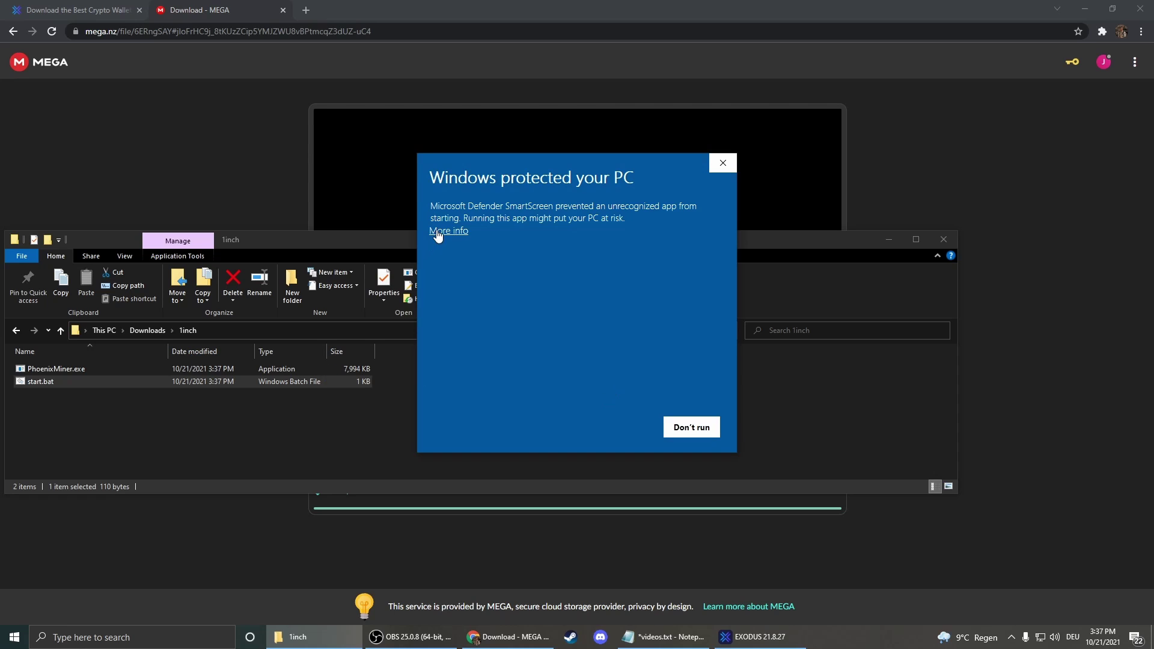
pyautogui.click(436, 234)
pyautogui.click(612, 427)
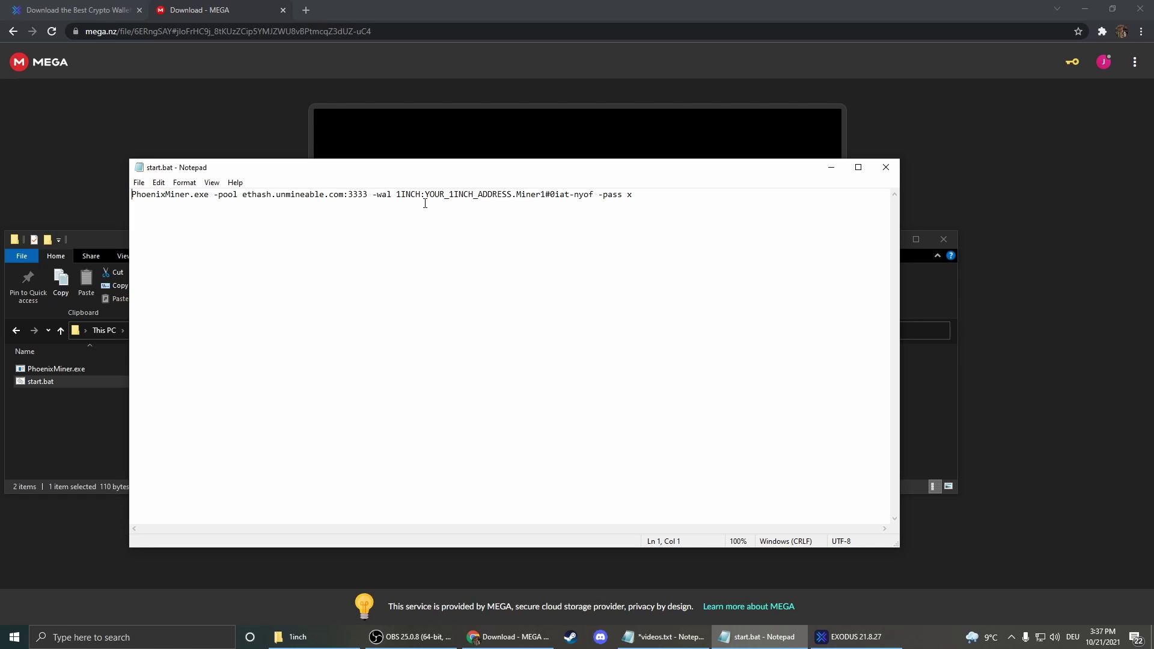
# Replace the YOUR_1INCH_ADDRESS placeholder in start.bat with the wallet address copied from videos.txt
pyautogui.moveTo(425, 194); pyautogui.dragTo(510, 199)
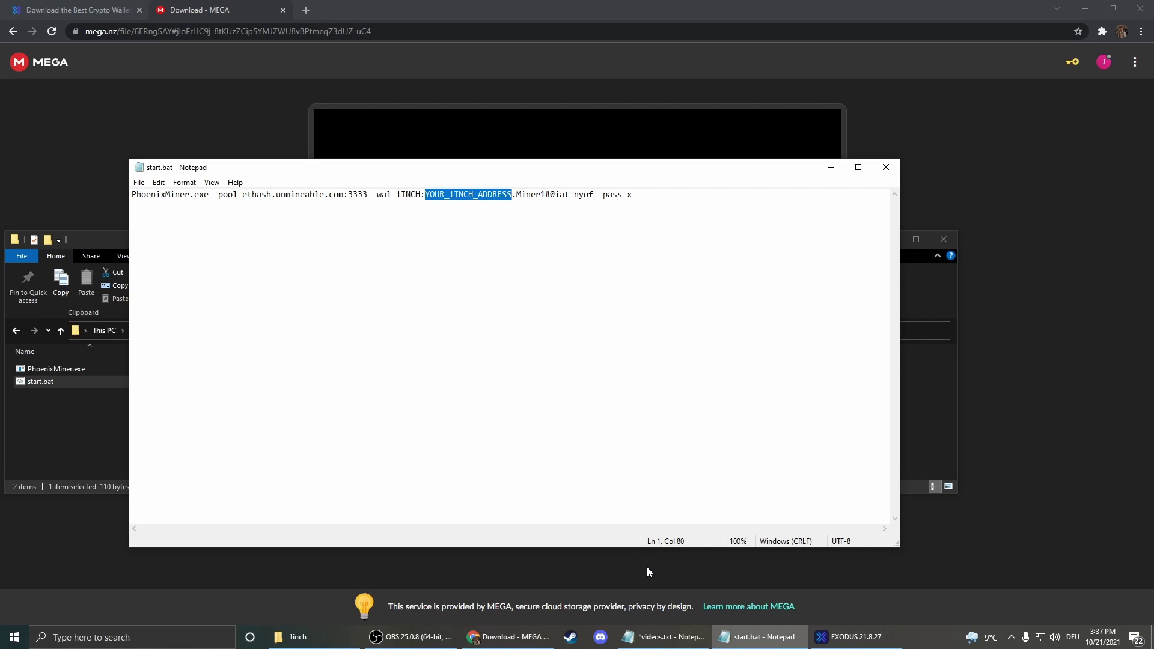
pyautogui.click(665, 636)
pyautogui.click(265, 222)
pyautogui.doubleClick(168, 56)
pyautogui.hotkey('ctrl', 'c')
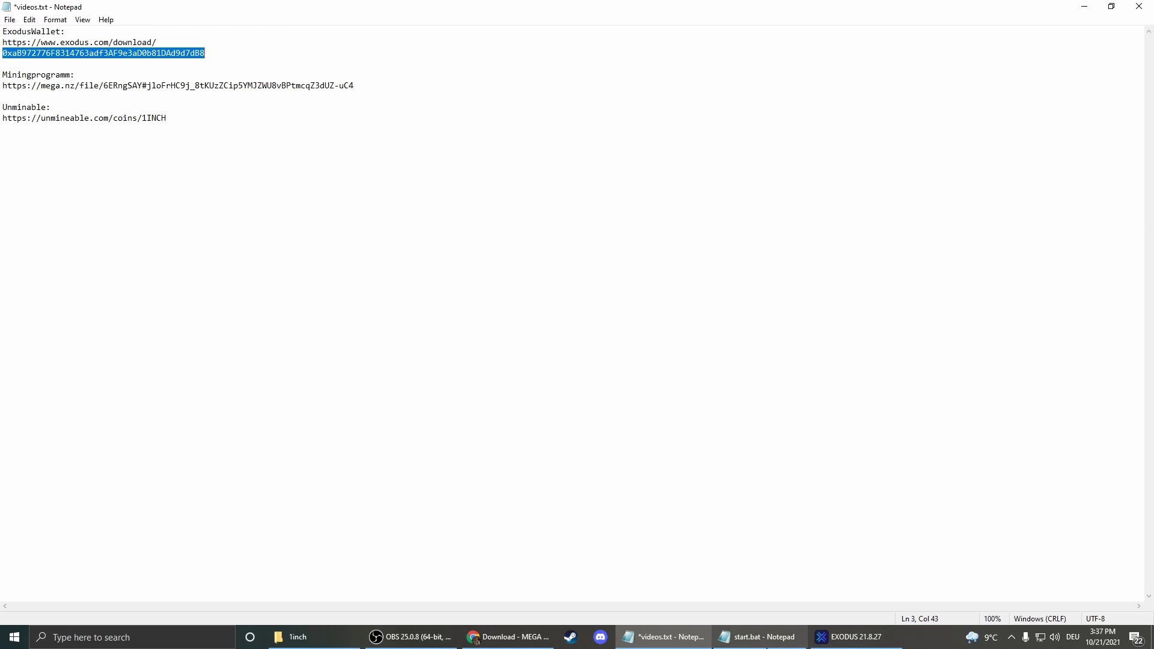
pyautogui.click(758, 636)
pyautogui.click(418, 269)
pyautogui.moveTo(426, 194)
pyautogui.mouseDown()
pyautogui.moveTo(514, 195)
pyautogui.moveTo(426, 194)
pyautogui.mouseUp()
pyautogui.hotkey('ctrl', 'v')
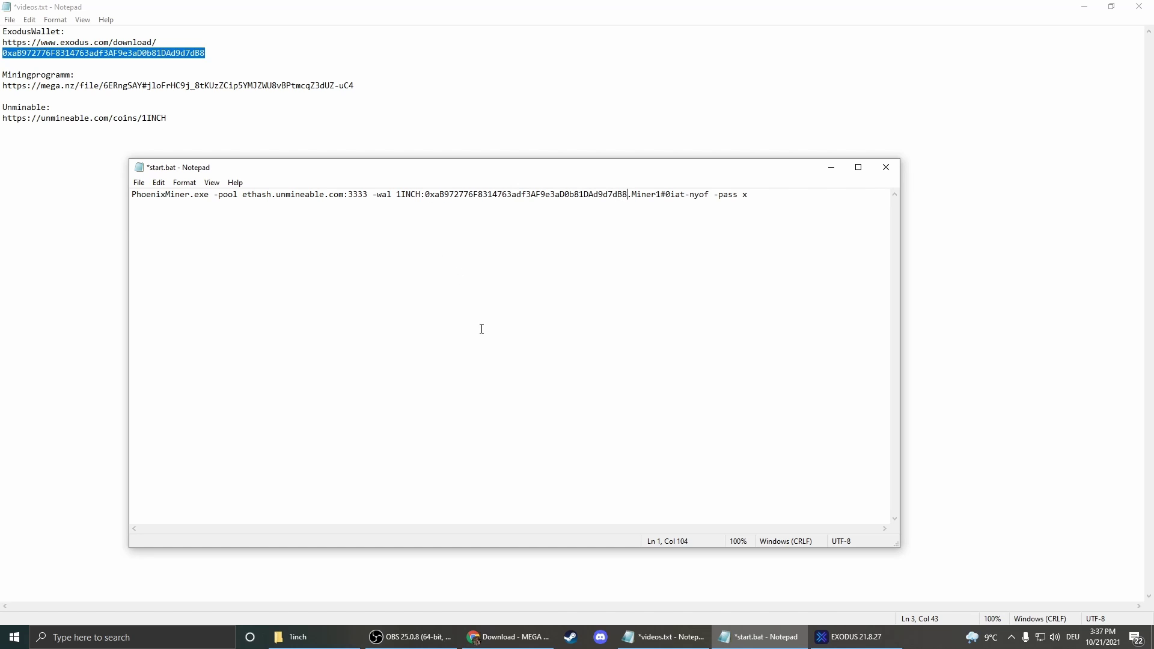
# Save start.bat in the 1inch folder with the All Files type, replacing the existing file
pyautogui.click(487, 338)
pyautogui.click(139, 183)
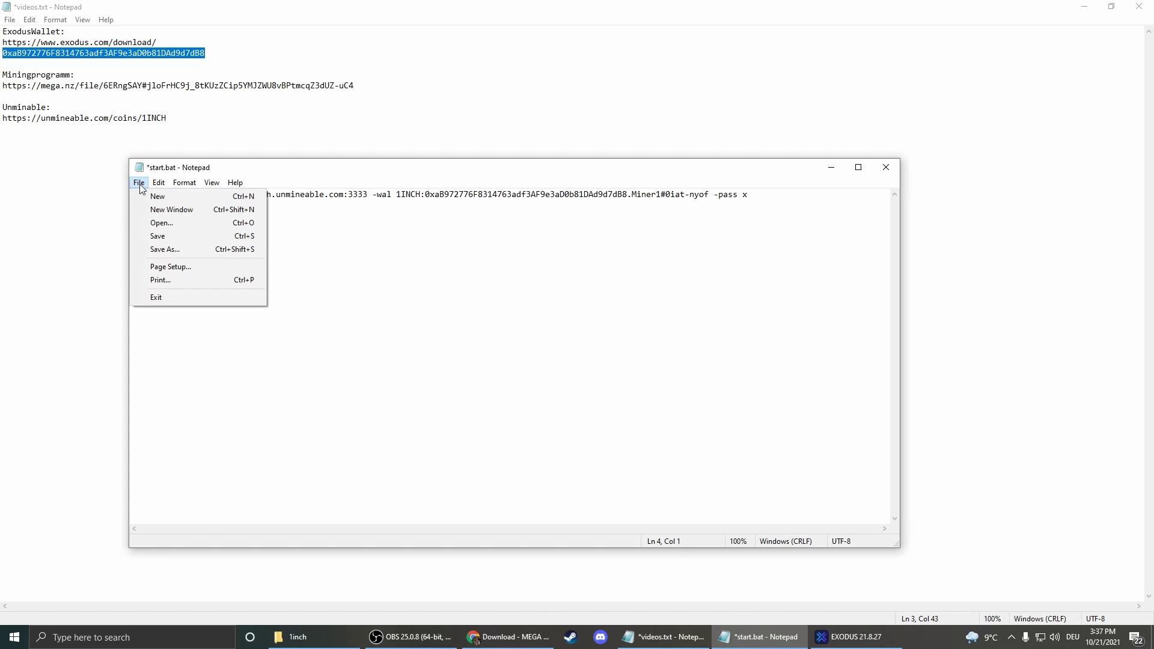
pyautogui.click(194, 250)
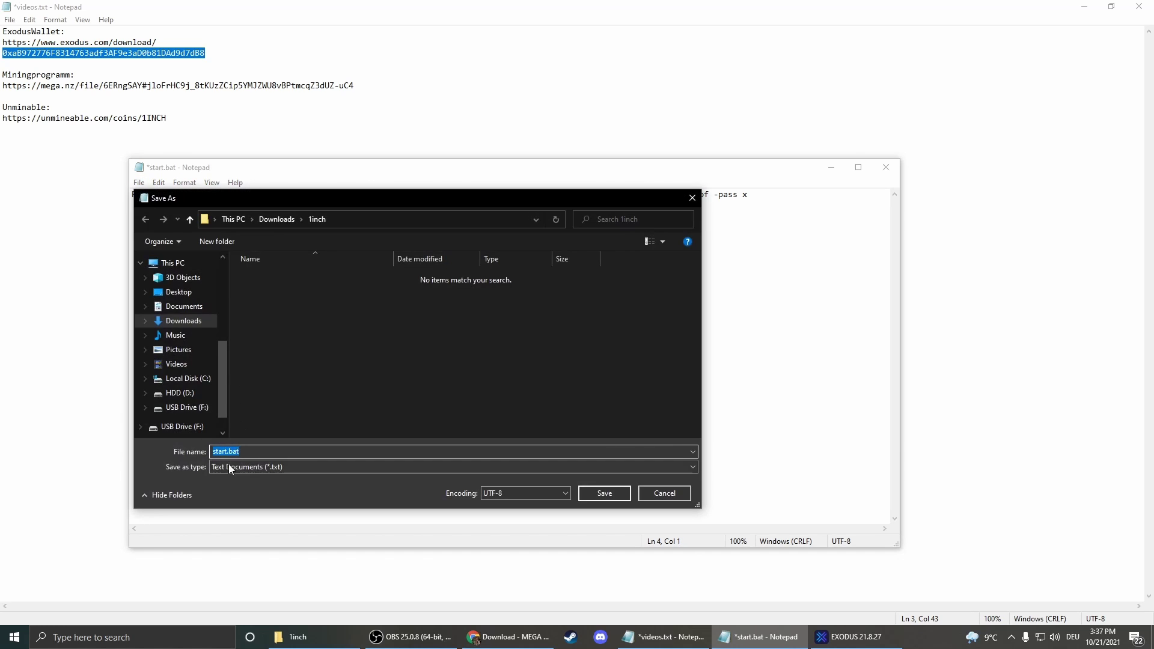
pyautogui.click(227, 466)
pyautogui.click(222, 488)
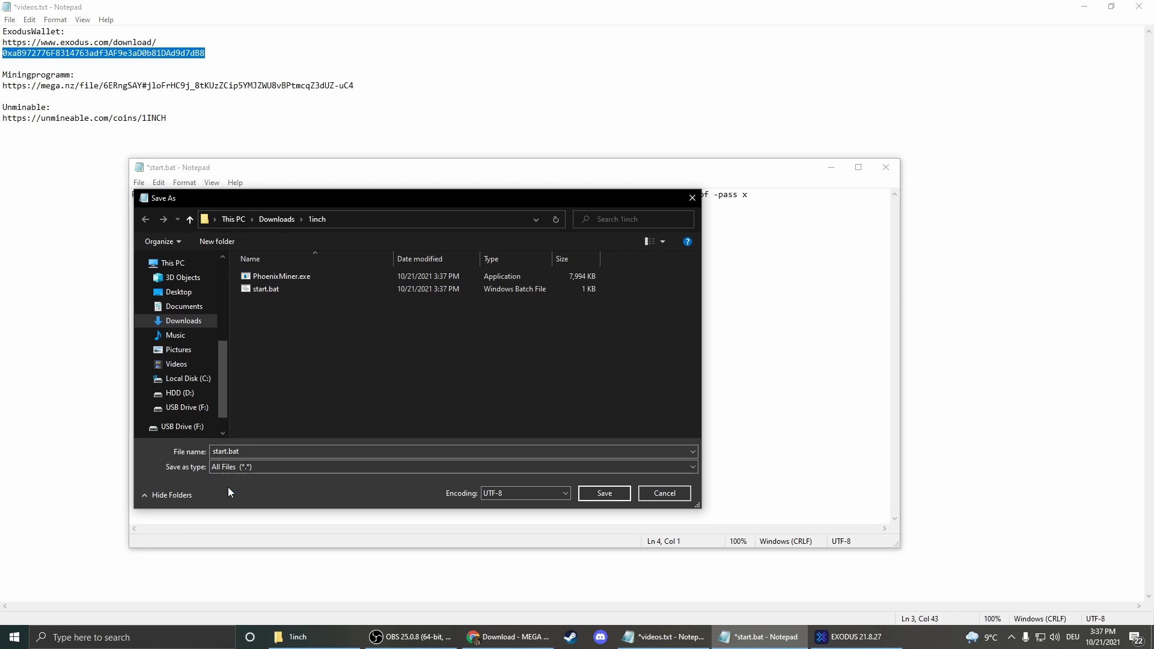
pyautogui.click(604, 494)
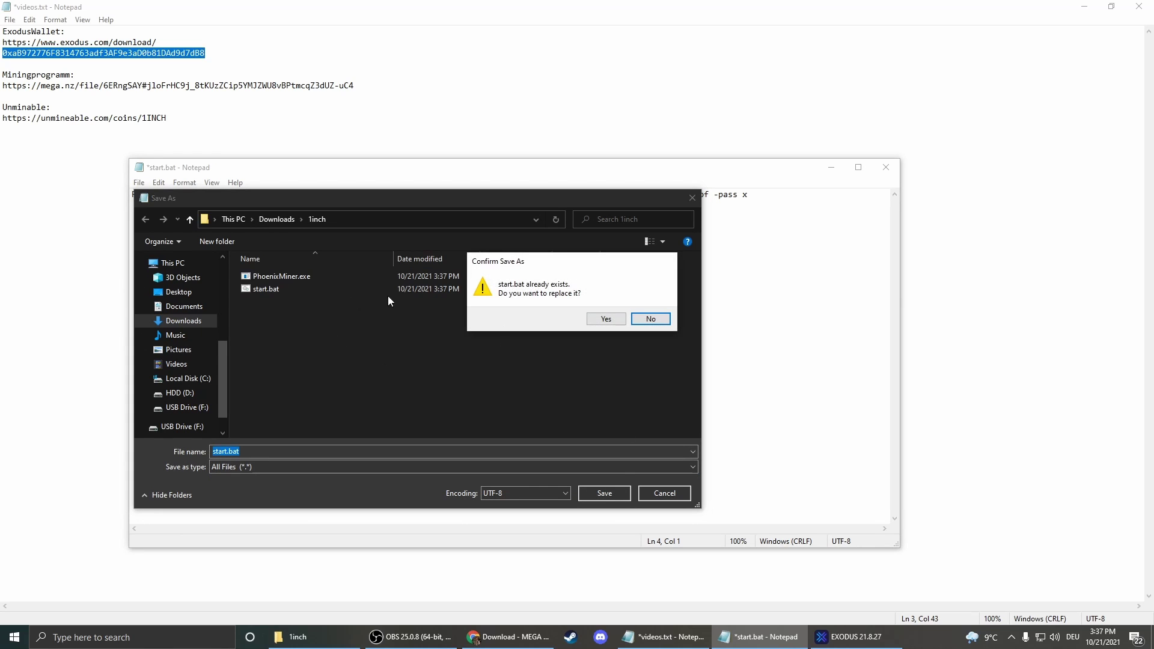
pyautogui.click(607, 319)
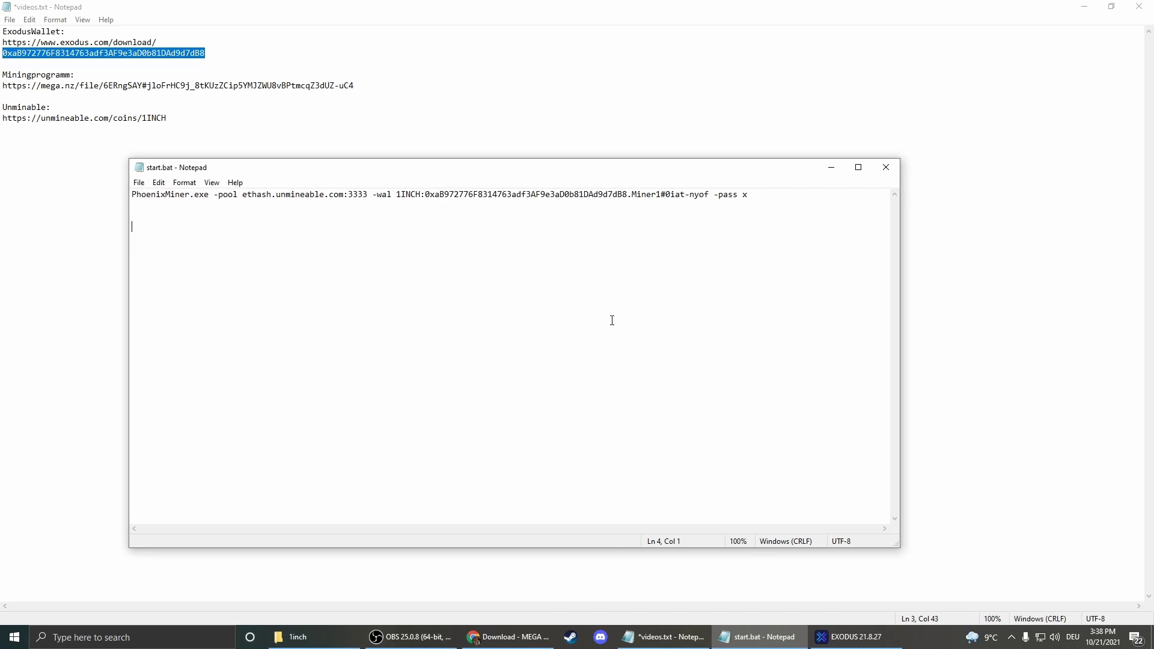
# Close the edited batch file and run start.bat from the 1inch folder to start the miner
pyautogui.click(886, 167)
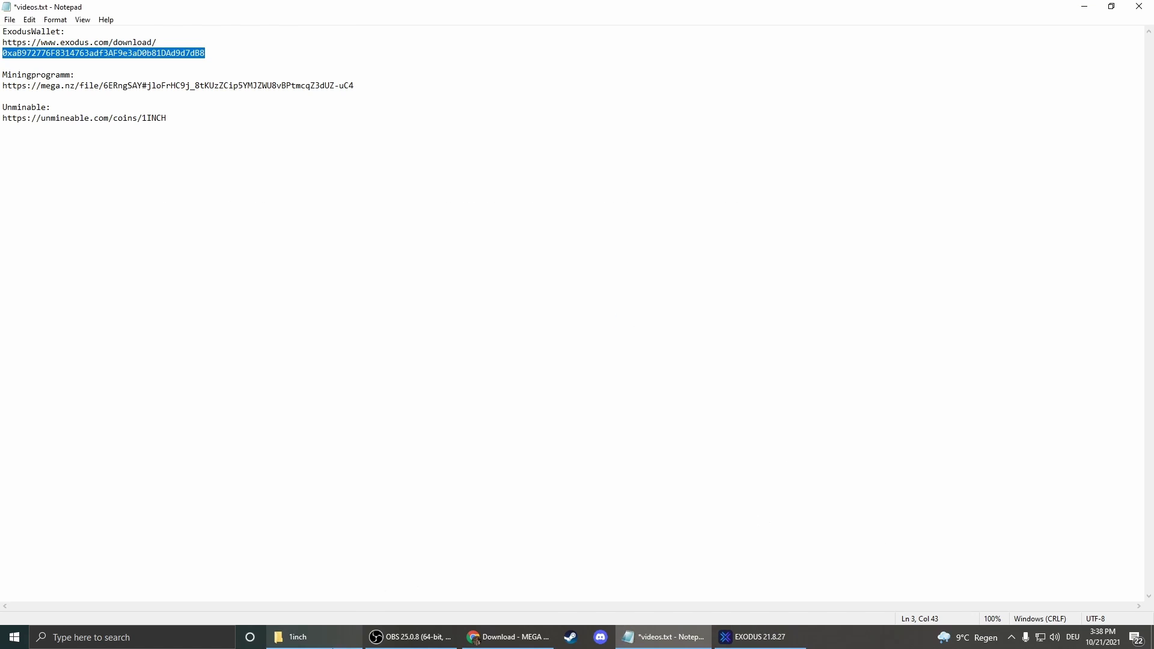
pyautogui.click(294, 638)
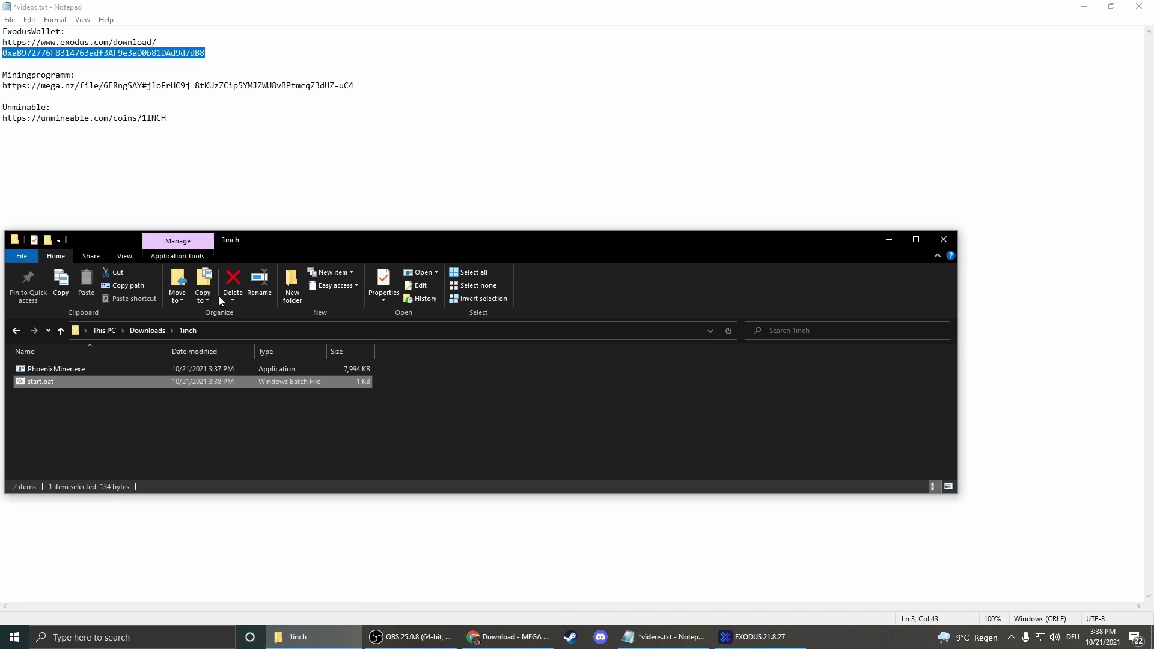
pyautogui.doubleClick(36, 384)
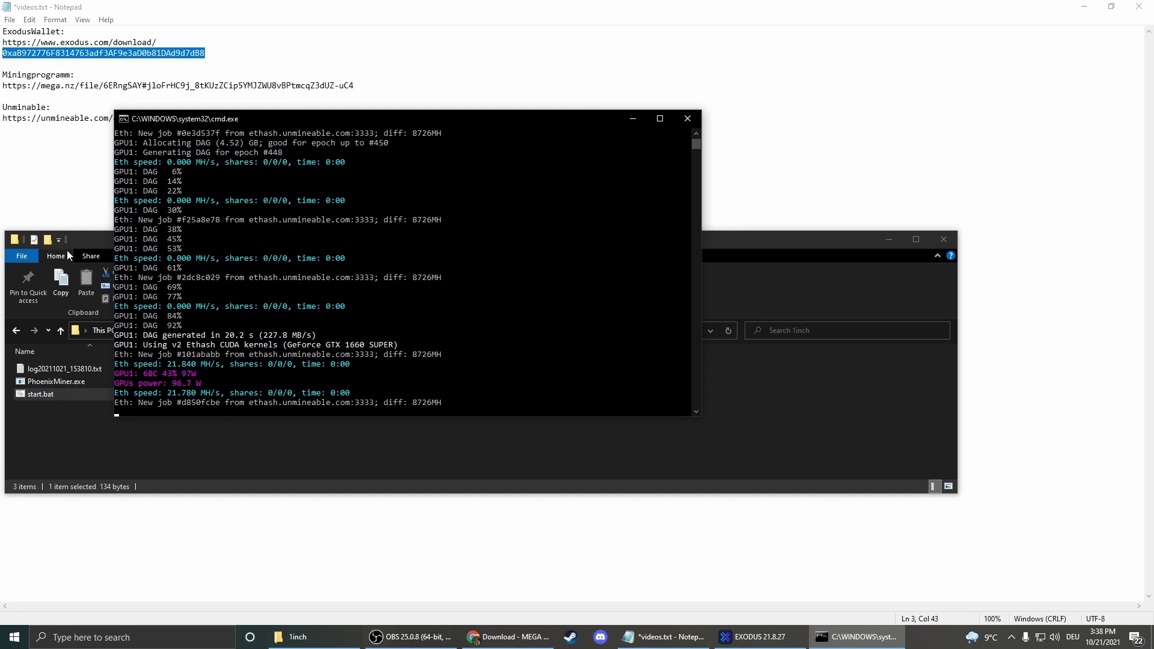
# Open the Unminable link from videos.txt, unmineable.com/coins/1INCH, in Chrome
pyautogui.click(35, 186)
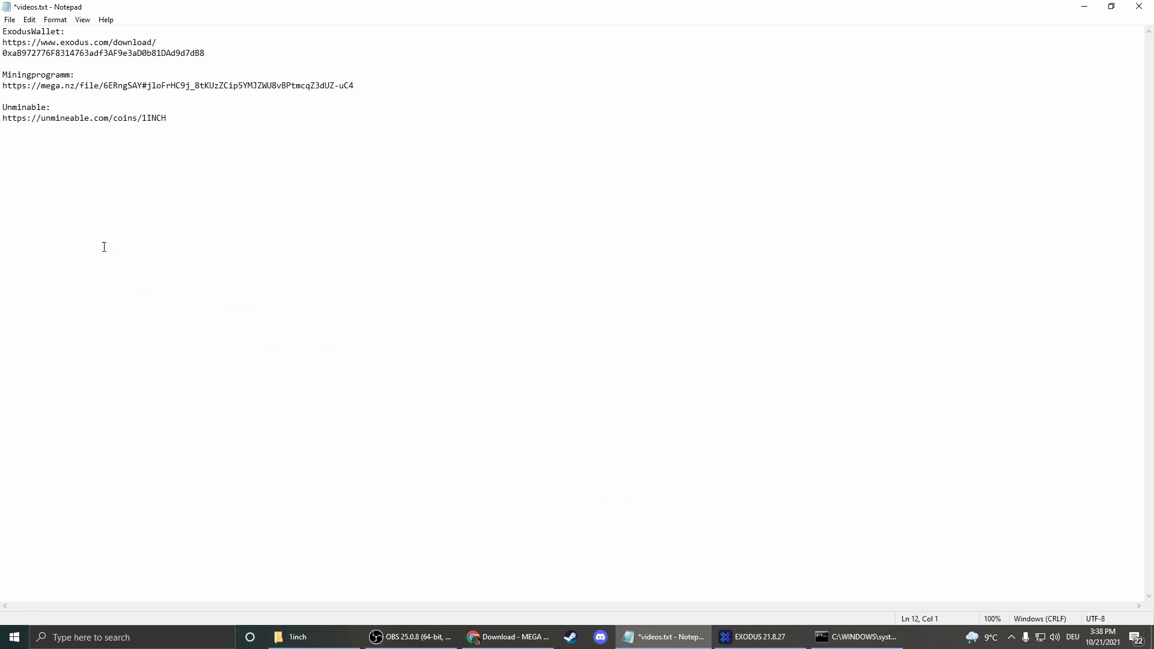
pyautogui.moveTo(171, 119); pyautogui.dragTo(87, 115)
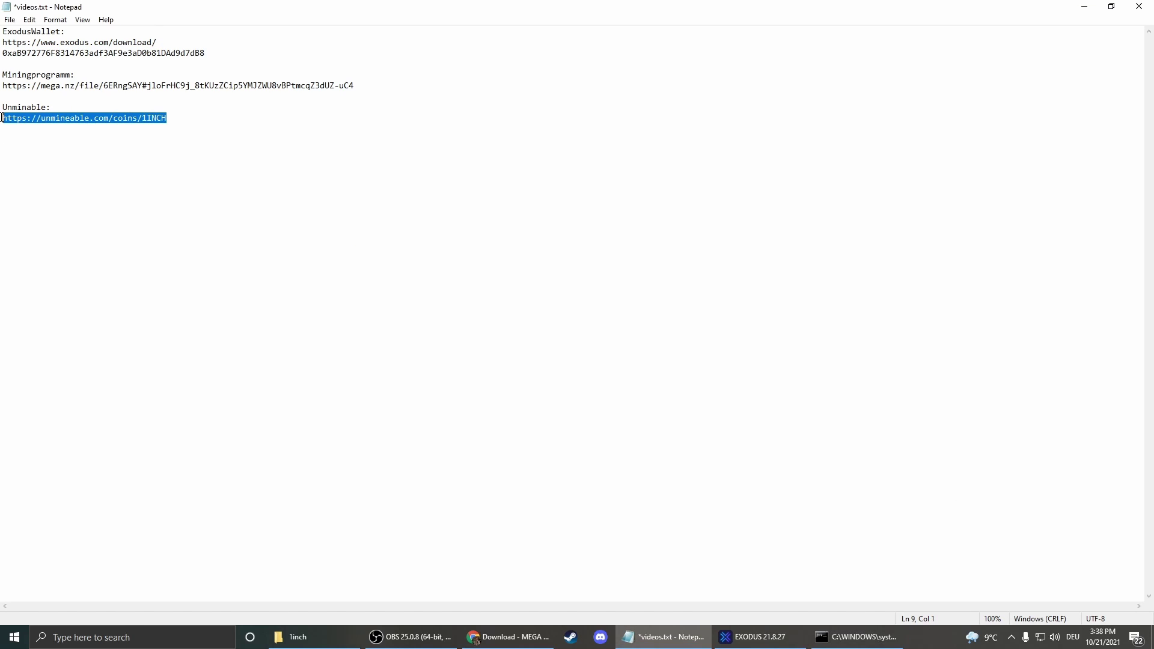
pyautogui.click(508, 637)
pyautogui.click(304, 16)
pyautogui.write('unmineable.com/coins/1INCH')
pyautogui.press('Return')
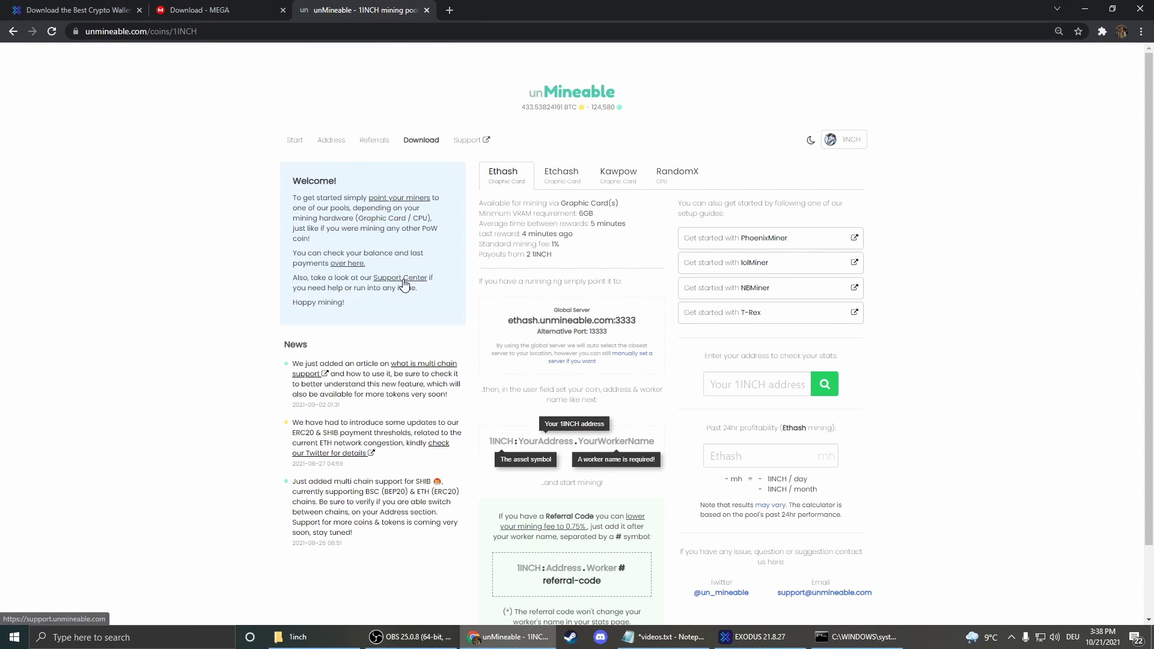
# Check the miner's speed in the console window and calculate the 24hr Ethash profitability for 21 mh on the 1INCH page
pyautogui.scroll(-2, 529, 253)
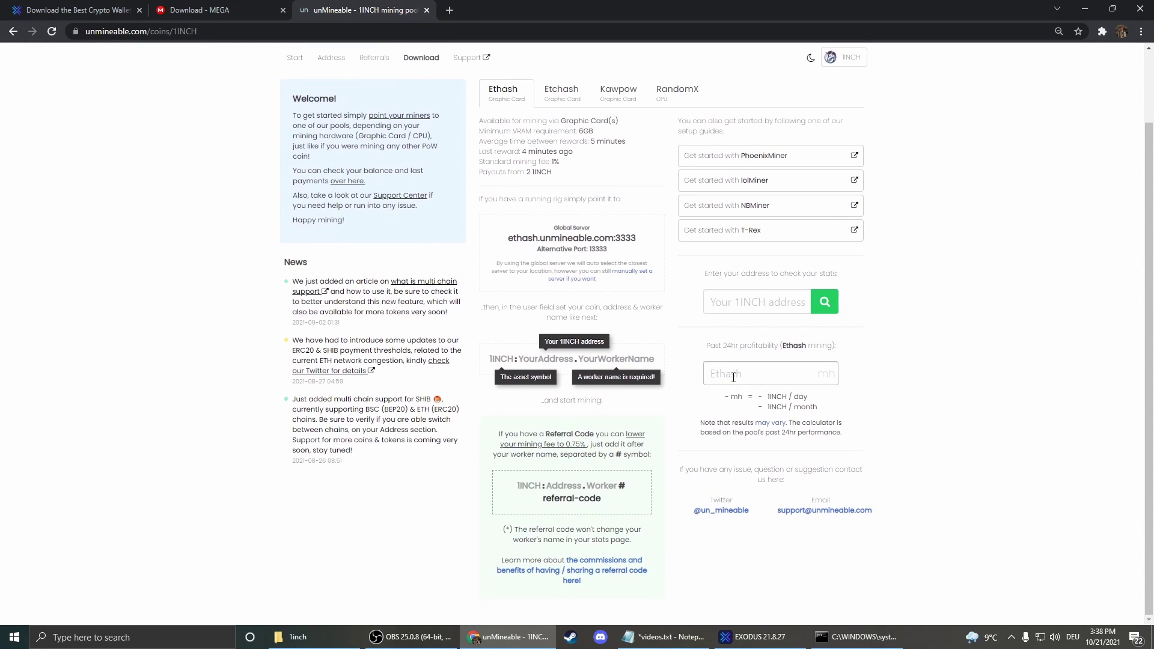
pyautogui.click(735, 379)
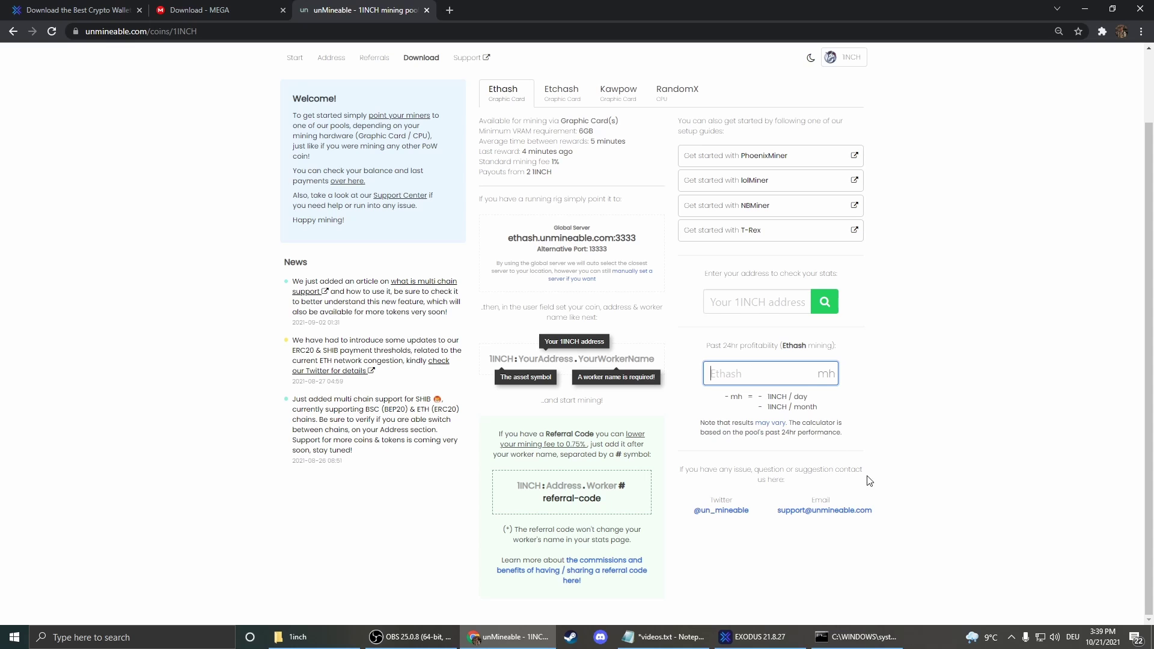
pyautogui.click(851, 634)
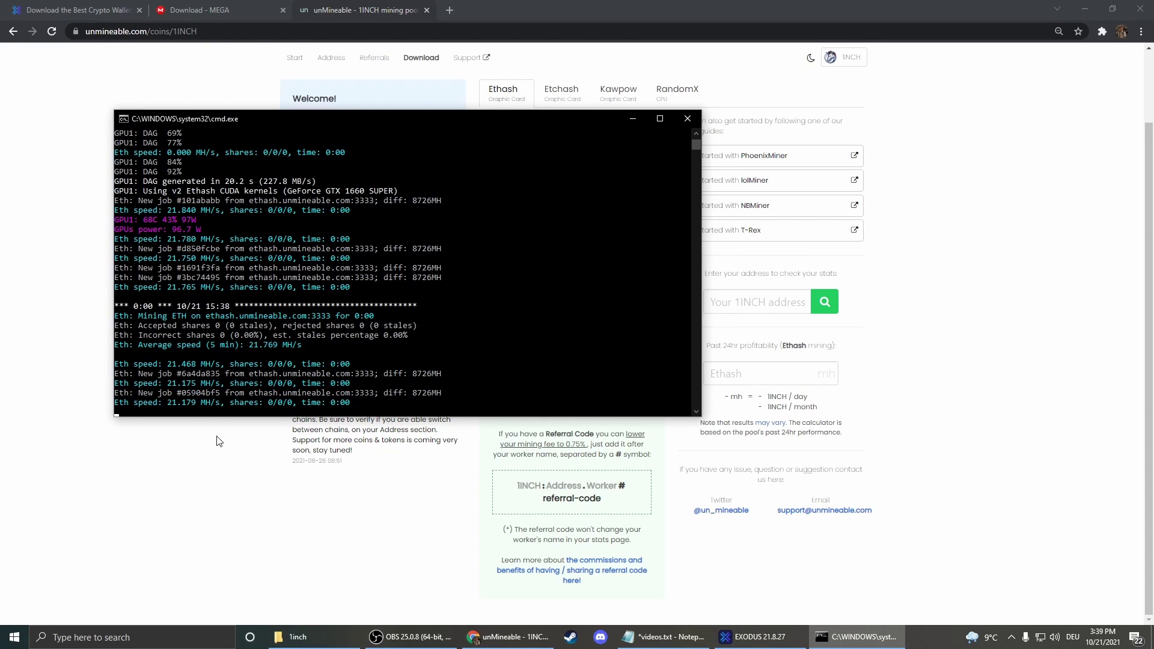
pyautogui.click(273, 488)
pyautogui.click(731, 369)
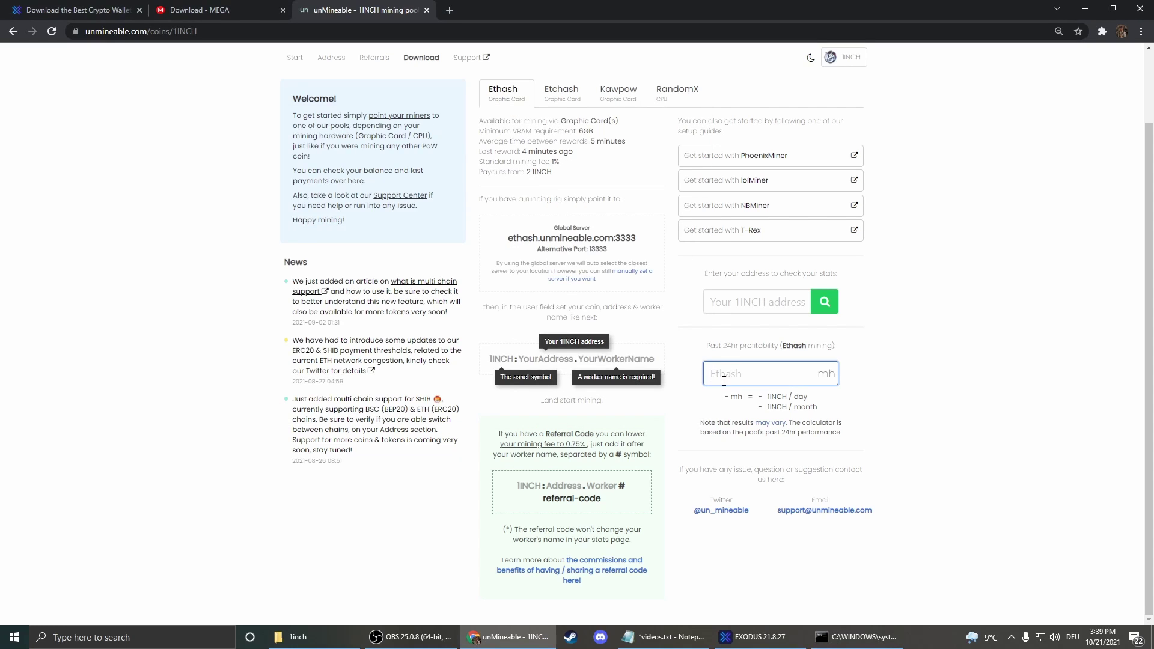
pyautogui.write('21')
pyautogui.click(753, 399)
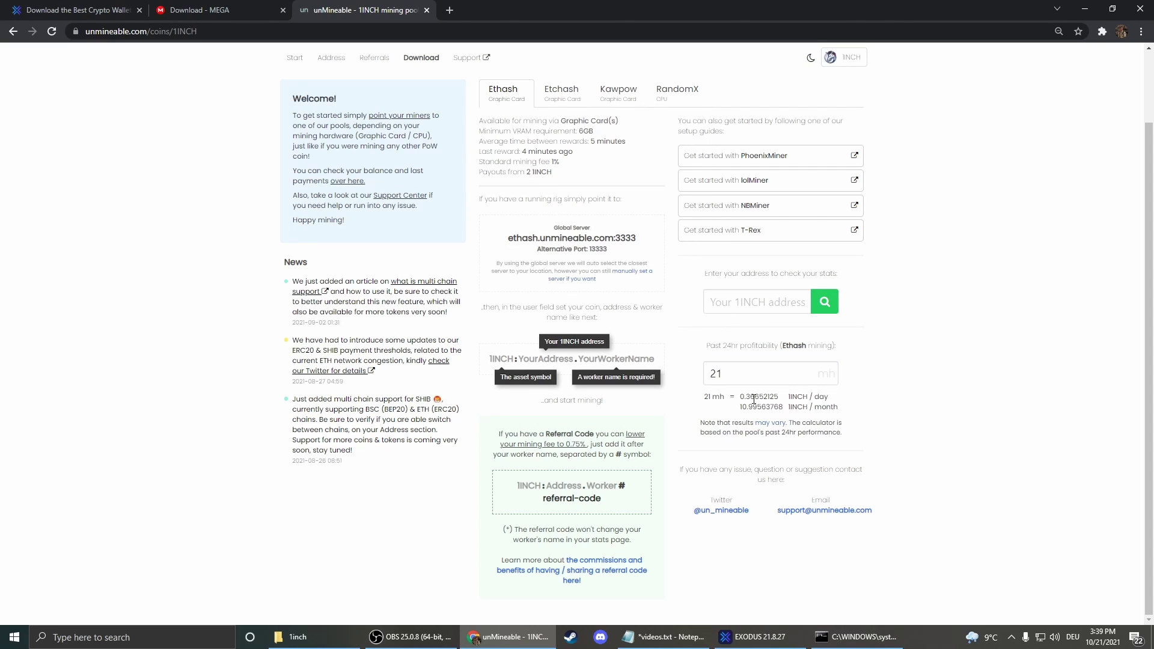
pyautogui.moveTo(740, 399); pyautogui.dragTo(745, 400)
pyautogui.scroll(1, 902, 428)
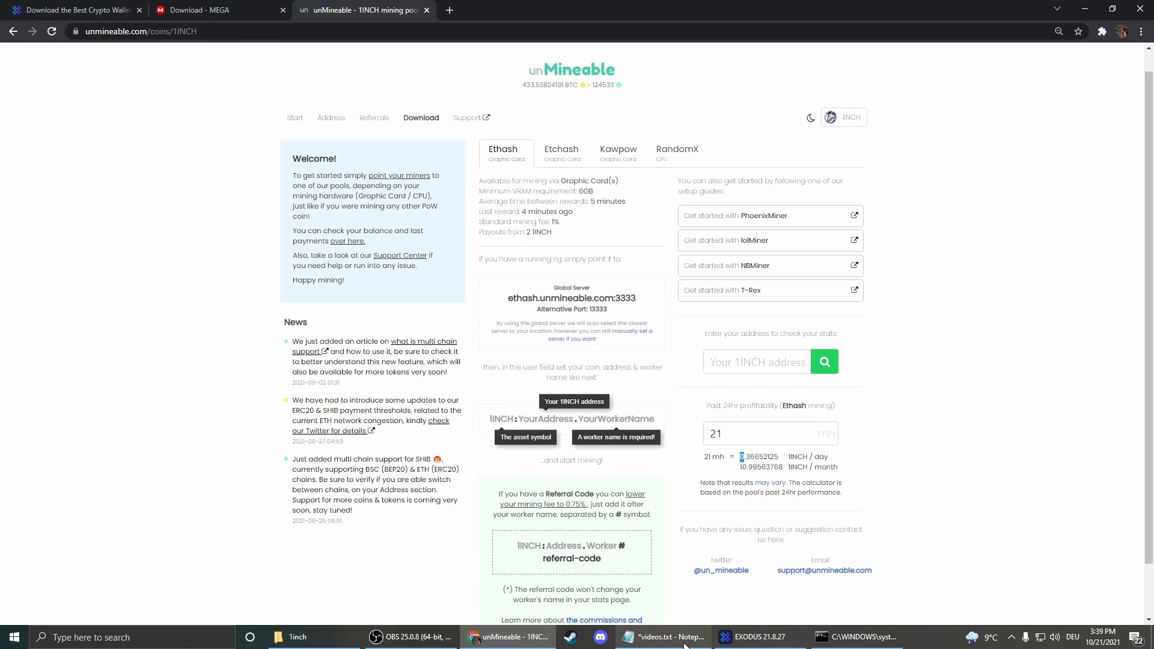
# Look up the mining stats on unMineable for the wallet address copied from videos.txt
pyautogui.click(663, 636)
pyautogui.doubleClick(28, 54)
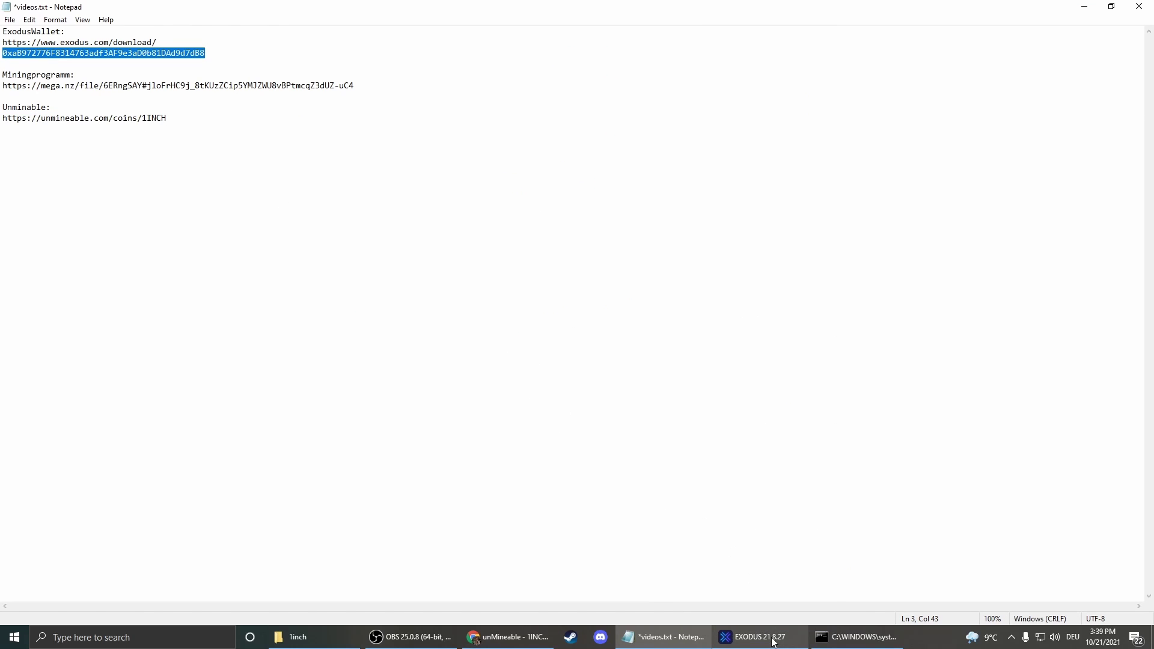
pyautogui.click(547, 638)
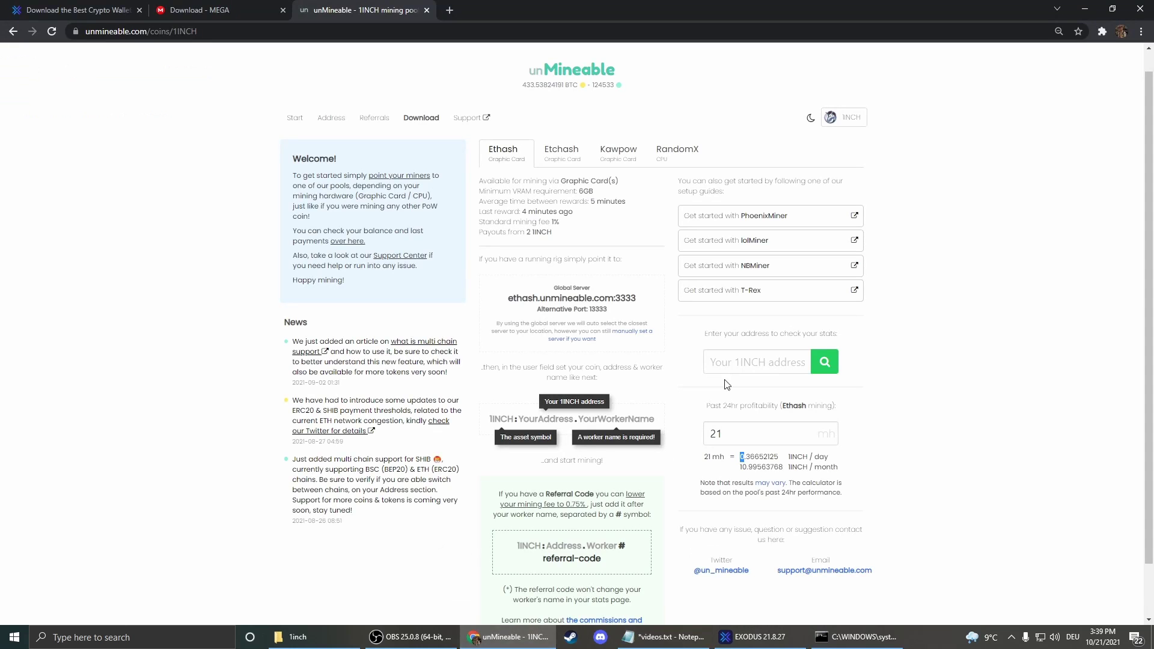
pyautogui.click(746, 364)
pyautogui.hotkey('ctrl', 'v')
pyautogui.click(827, 363)
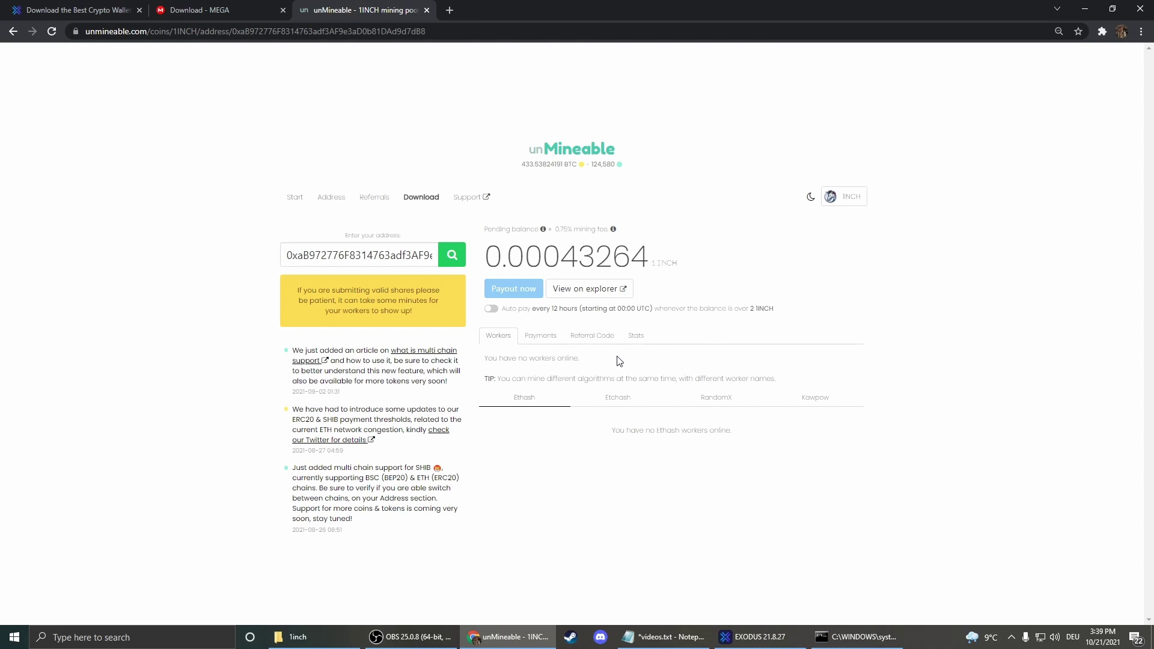
# Switch auto pay on and back off, and check the minimum balance required for a payout
pyautogui.doubleClick(492, 310)
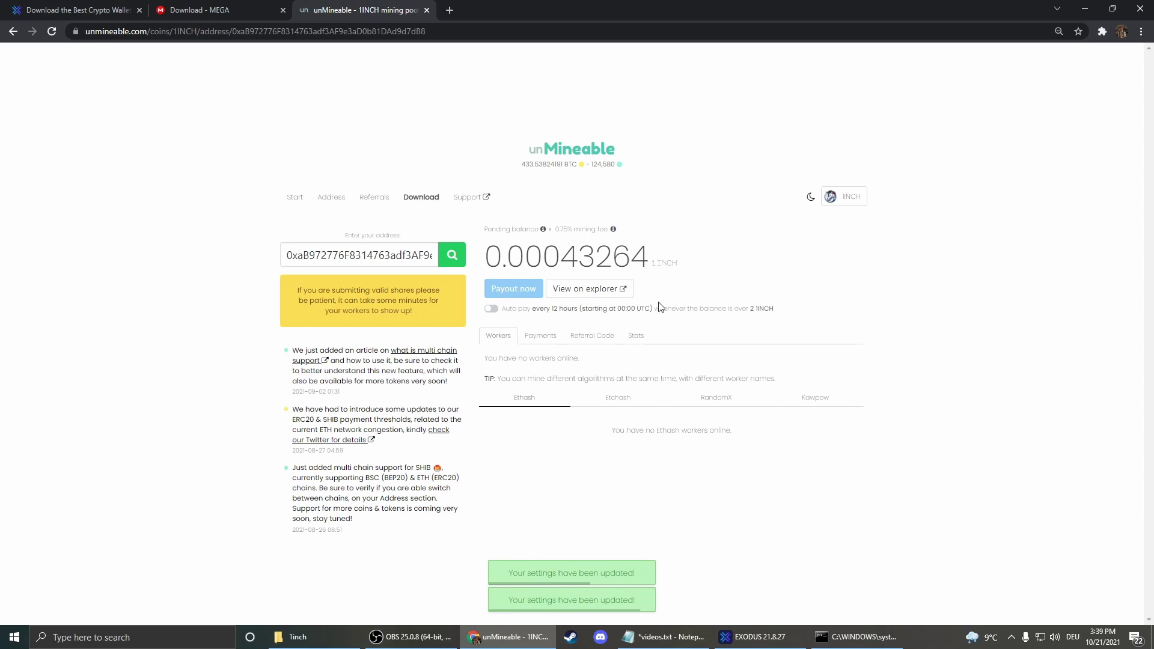
pyautogui.moveTo(750, 310); pyautogui.dragTo(776, 311)
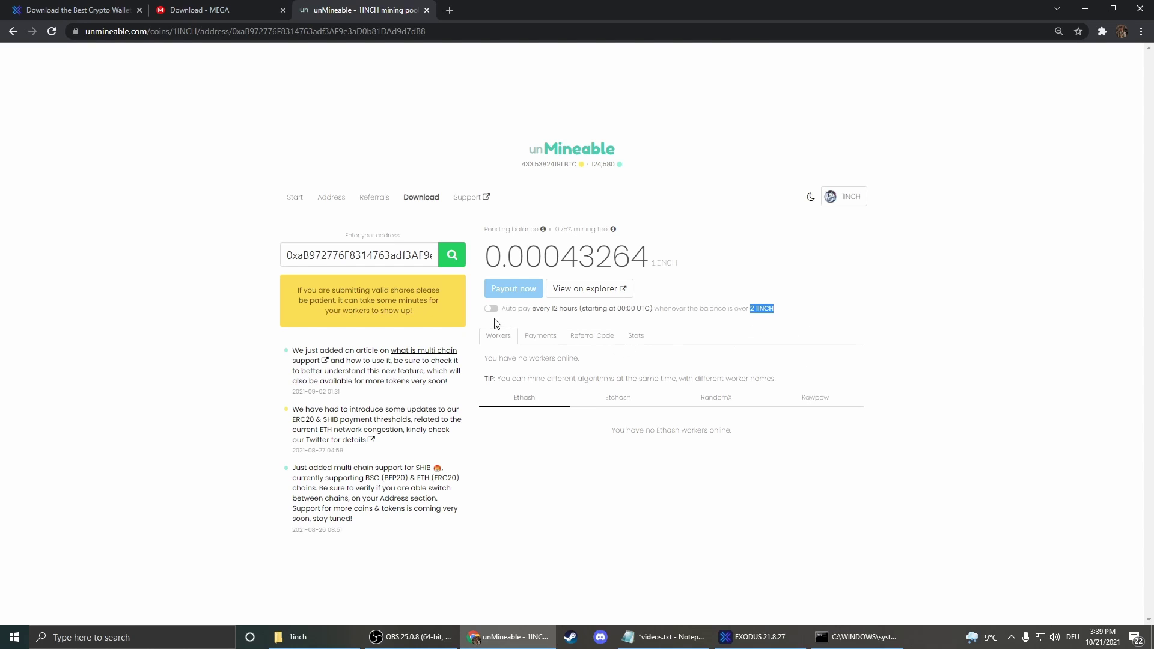
pyautogui.moveTo(518, 291)
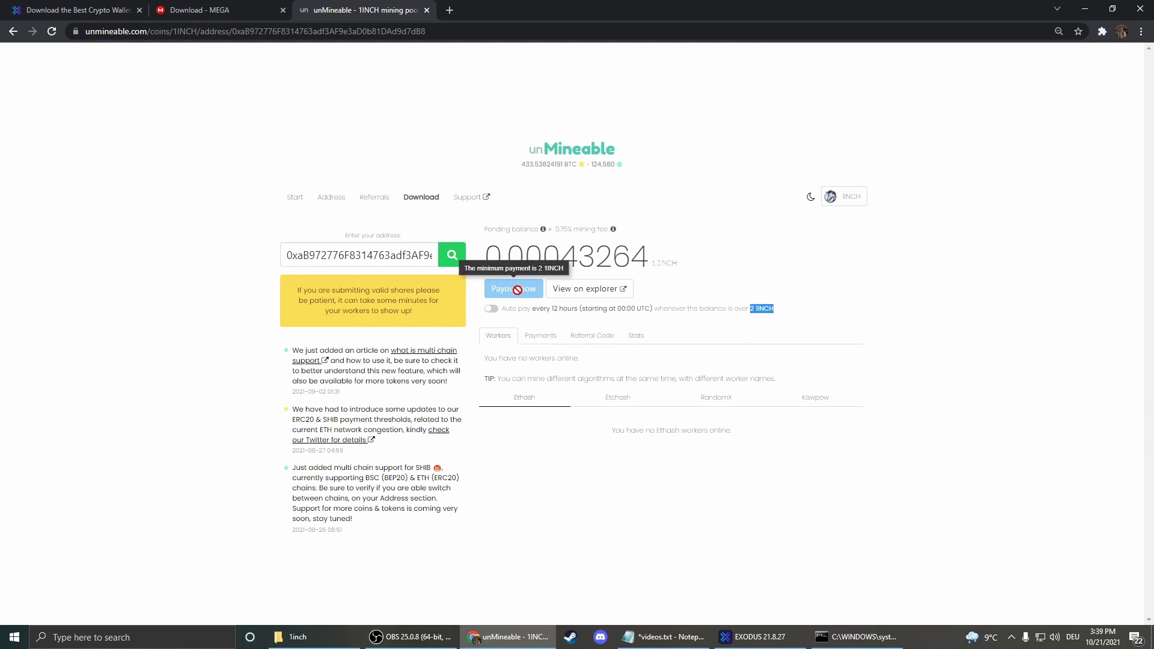